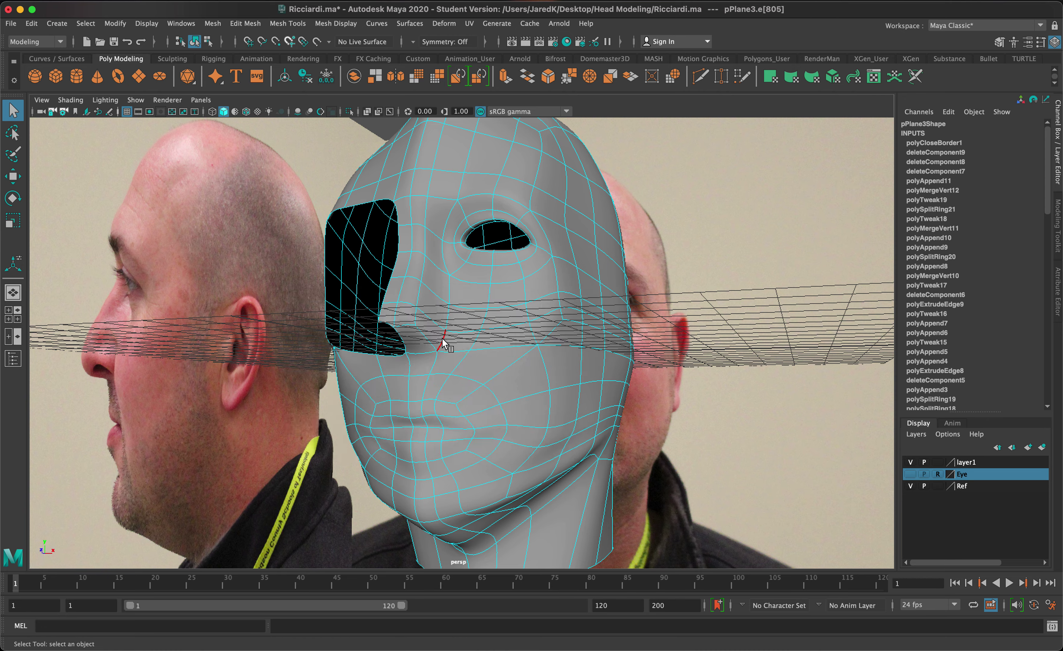
- Switch the head mesh from smooth preview to its low-poly cage, then review it in four views
key(space)
key(space)
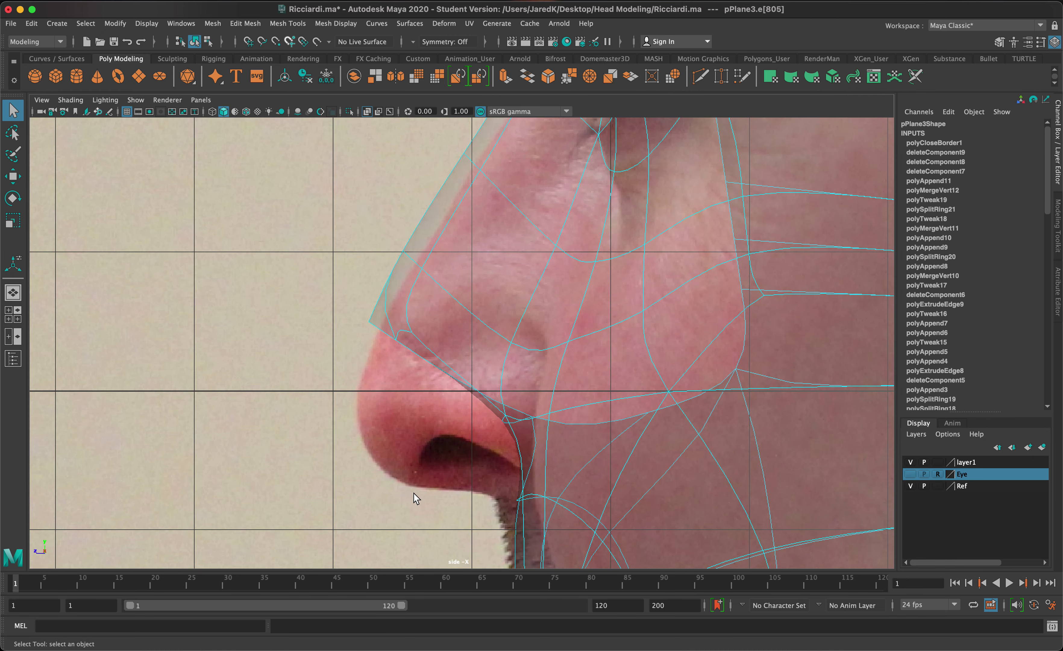
key(1)
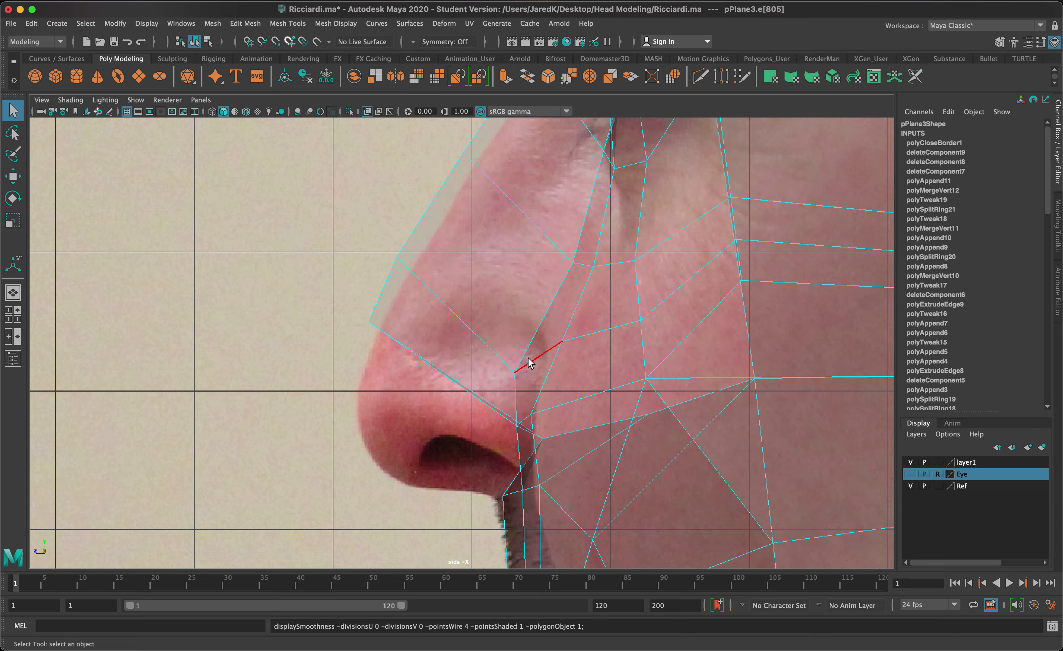
scroll(426, 390, down, 5)
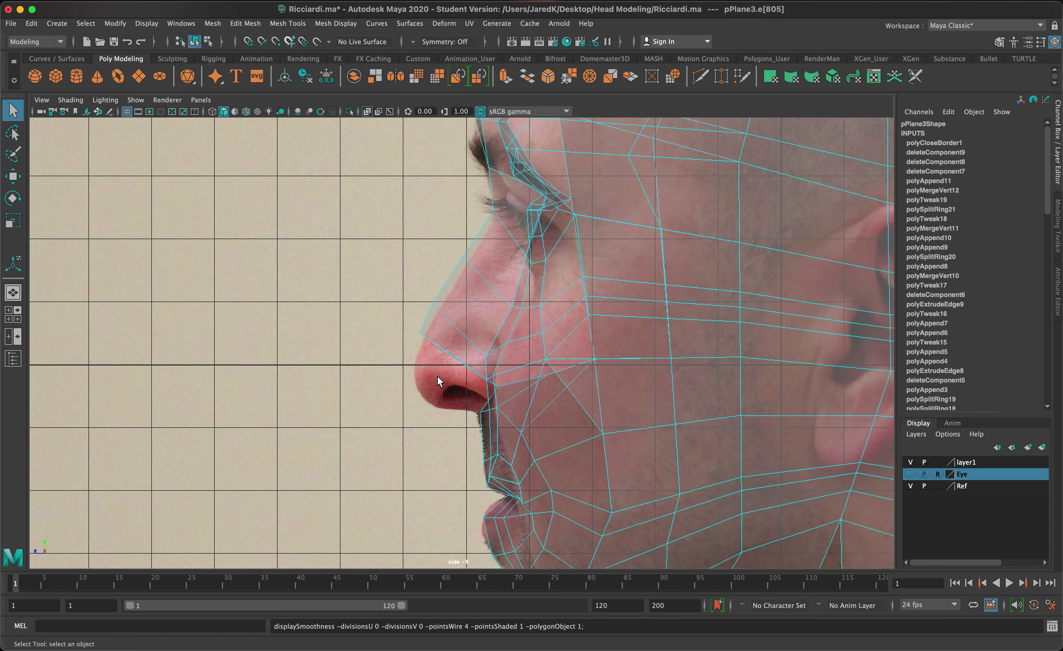
key(space)
alt+drag(627, 219, 681, 214)
- Insert an edge loop (polySplitRing22) through the side of the nose and zoom in on the nose
click(247, 24)
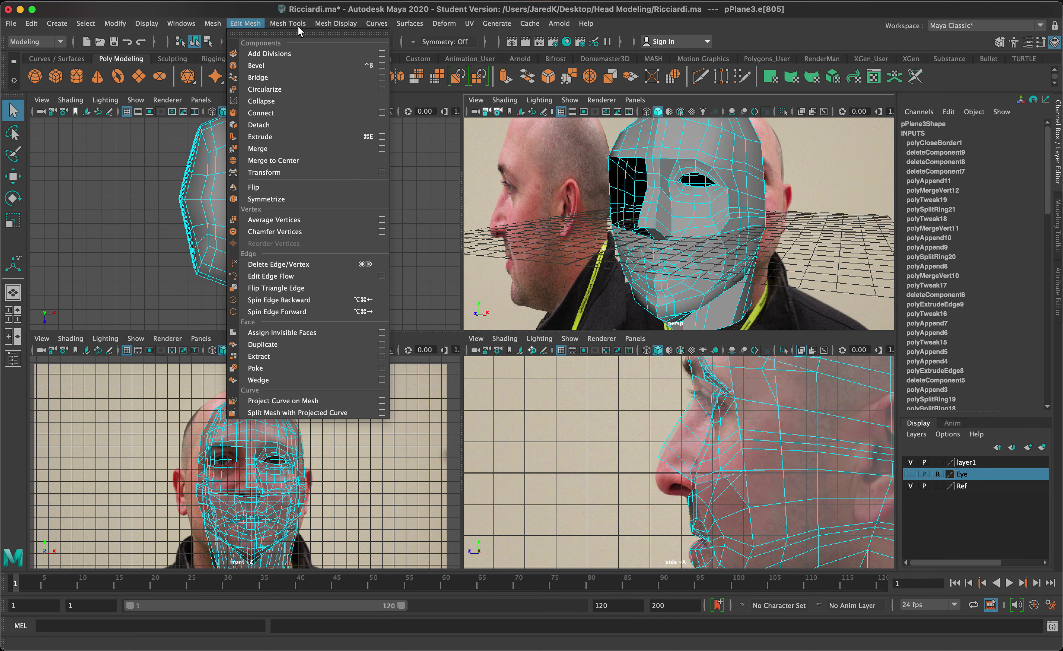
click(288, 24)
click(288, 24)
click(323, 113)
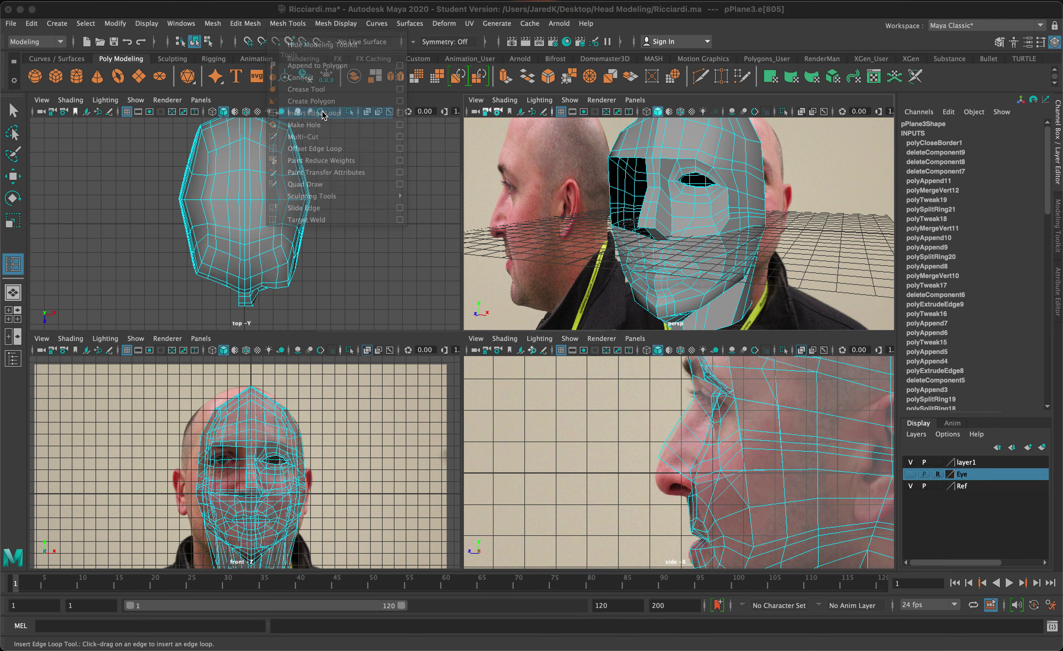
drag(663, 230, 663, 223)
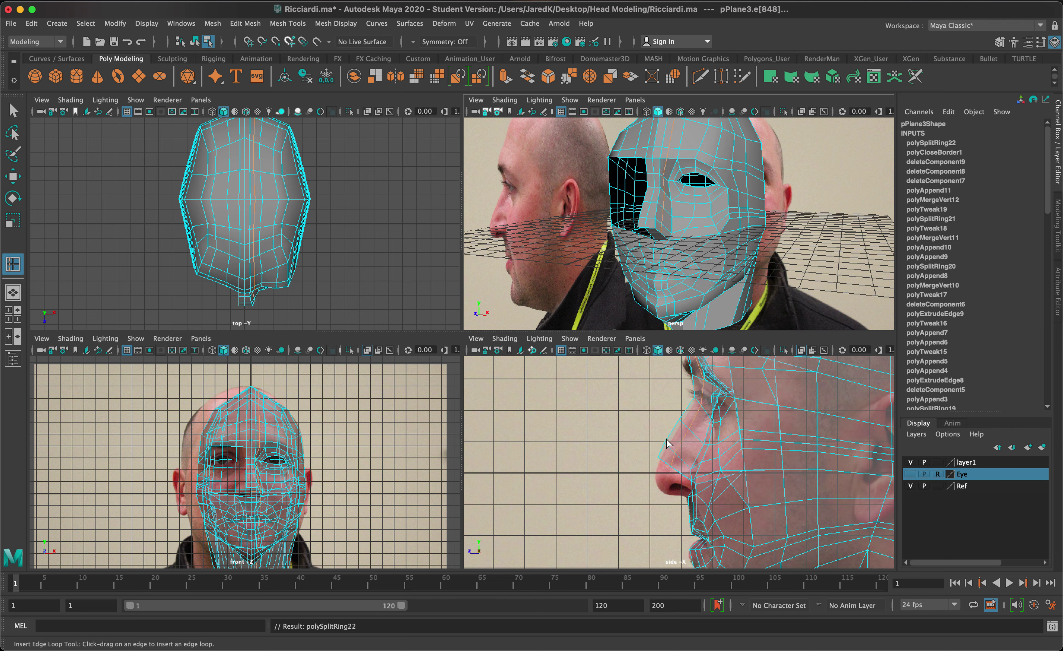
key(q)
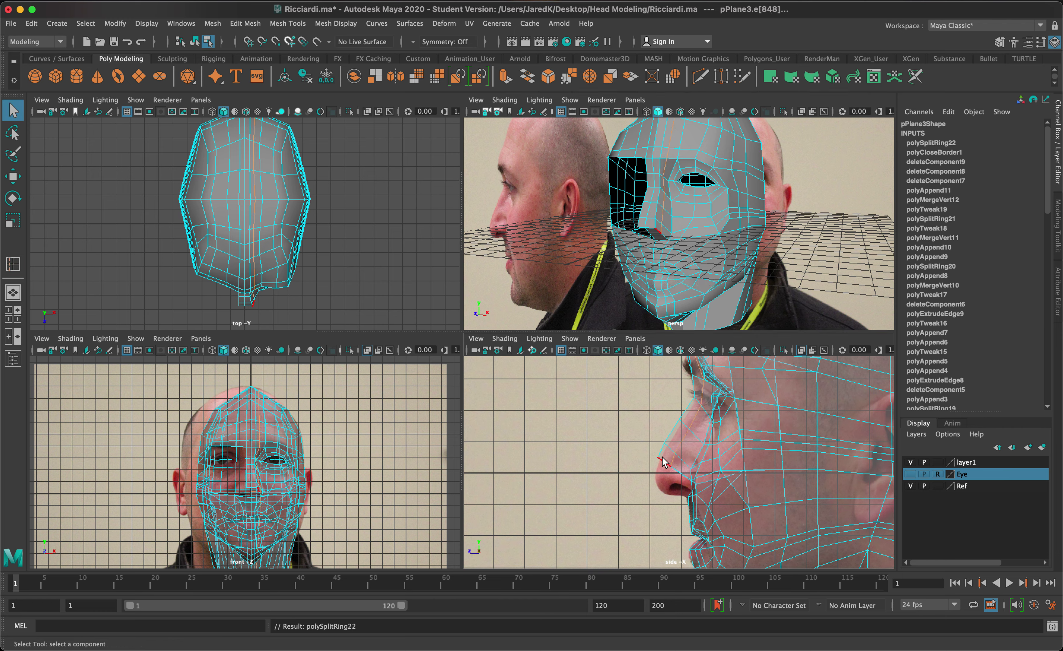
scroll(662, 461, up, 5)
scroll(673, 469, up, 2)
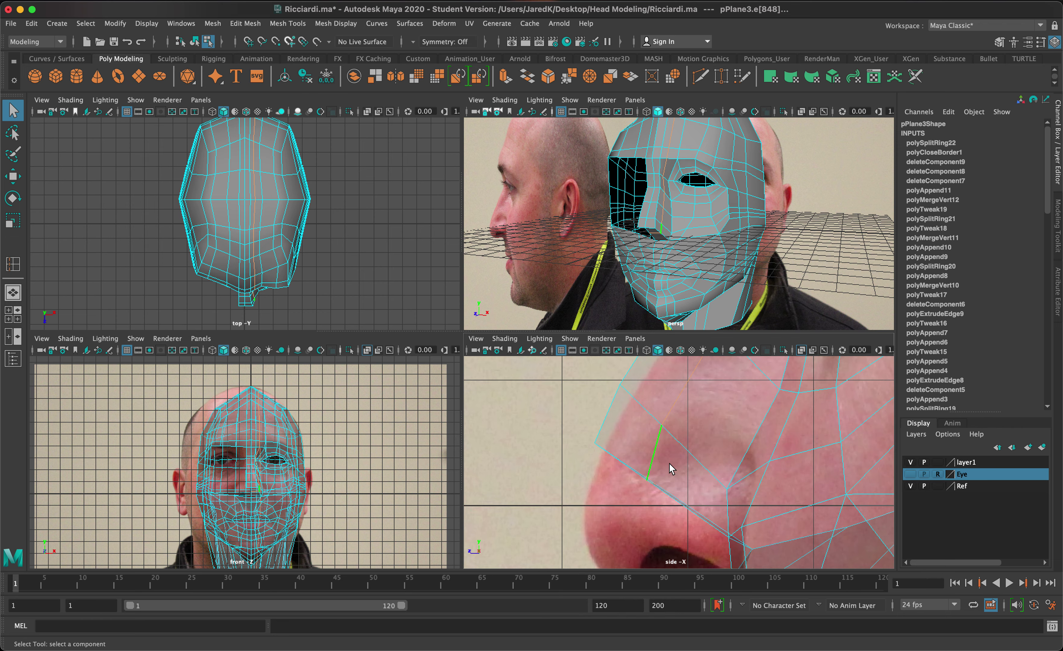
scroll(676, 463, up, 3)
- In vertex mode, select the nose-tip vertices and pull them downward in the side view
right_drag(691, 423, 680, 419)
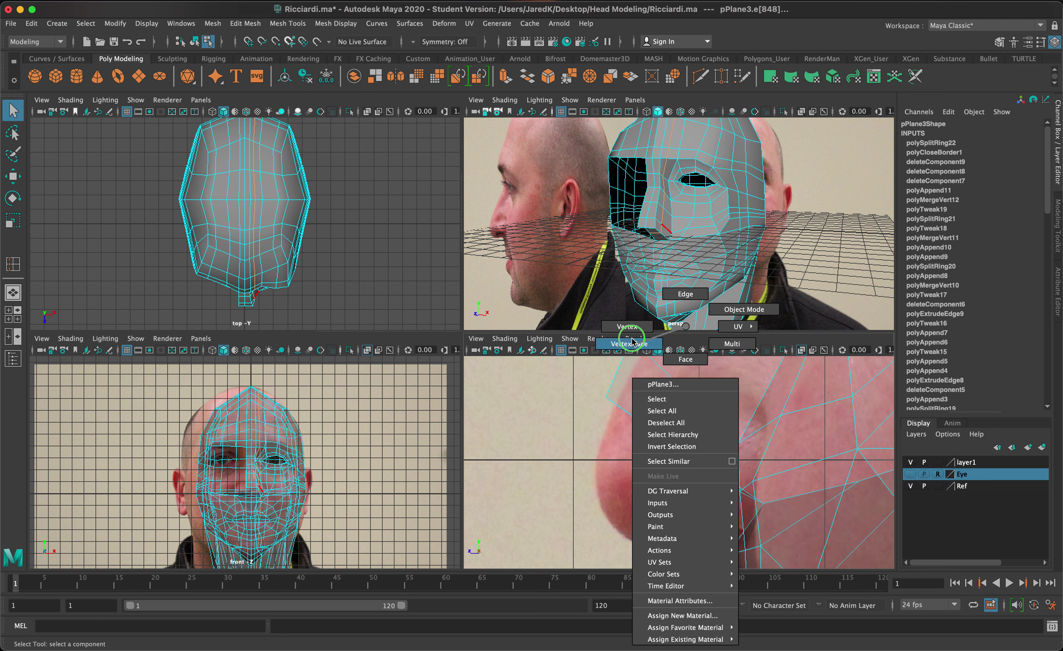
click(627, 327)
drag(681, 459, 604, 513)
key(w)
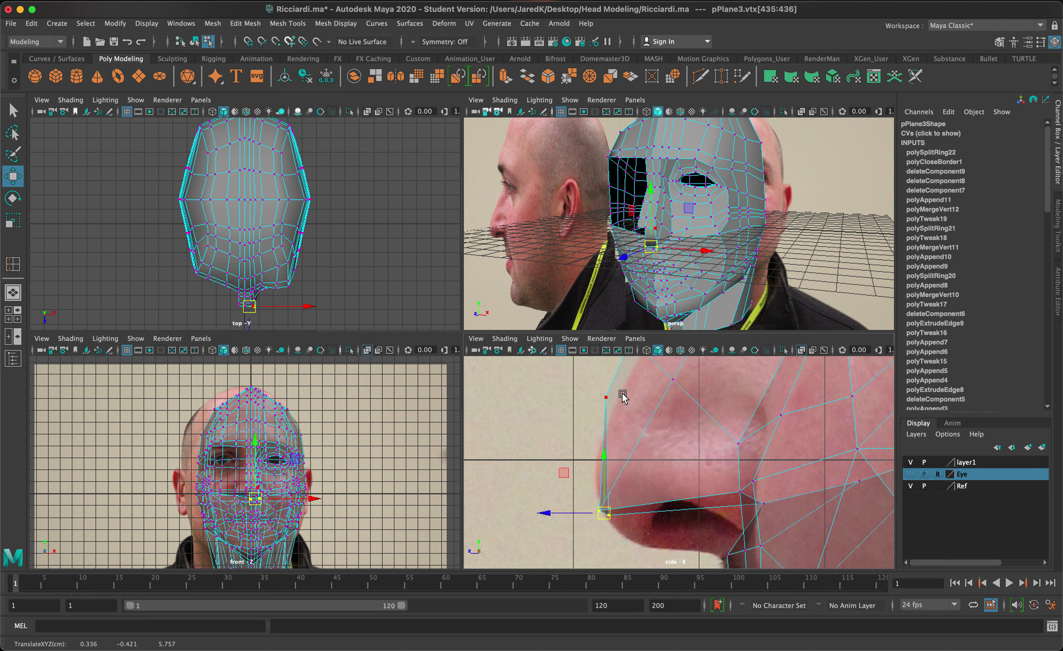
drag(616, 382, 602, 446)
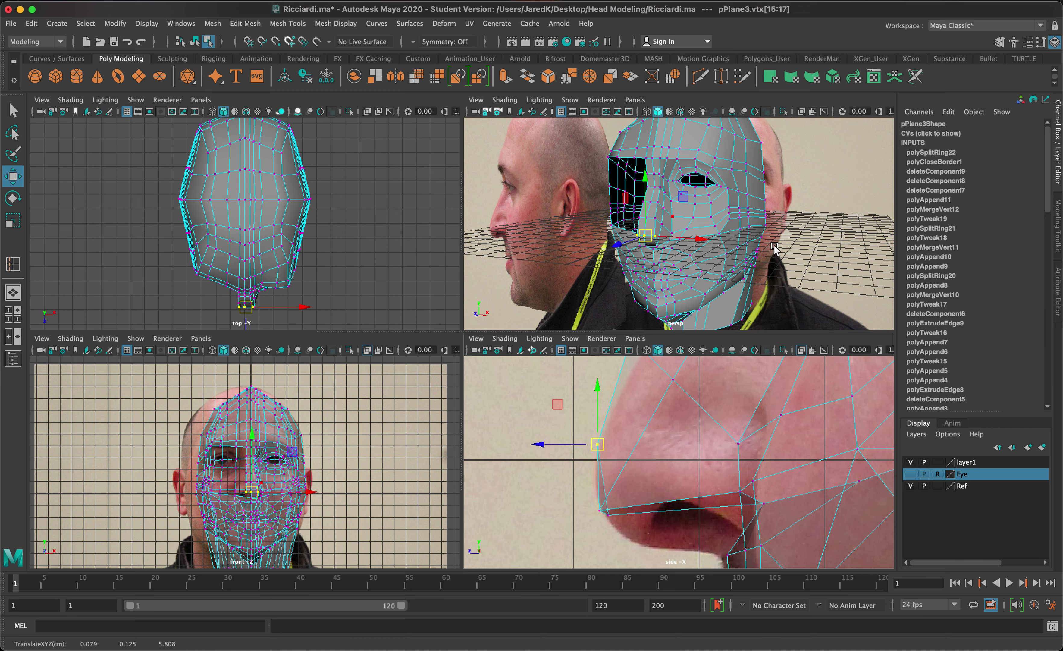
- Pick individual nose vertices and move them down-left to match the side photo's nose outline
alt+drag(774, 249, 759, 220)
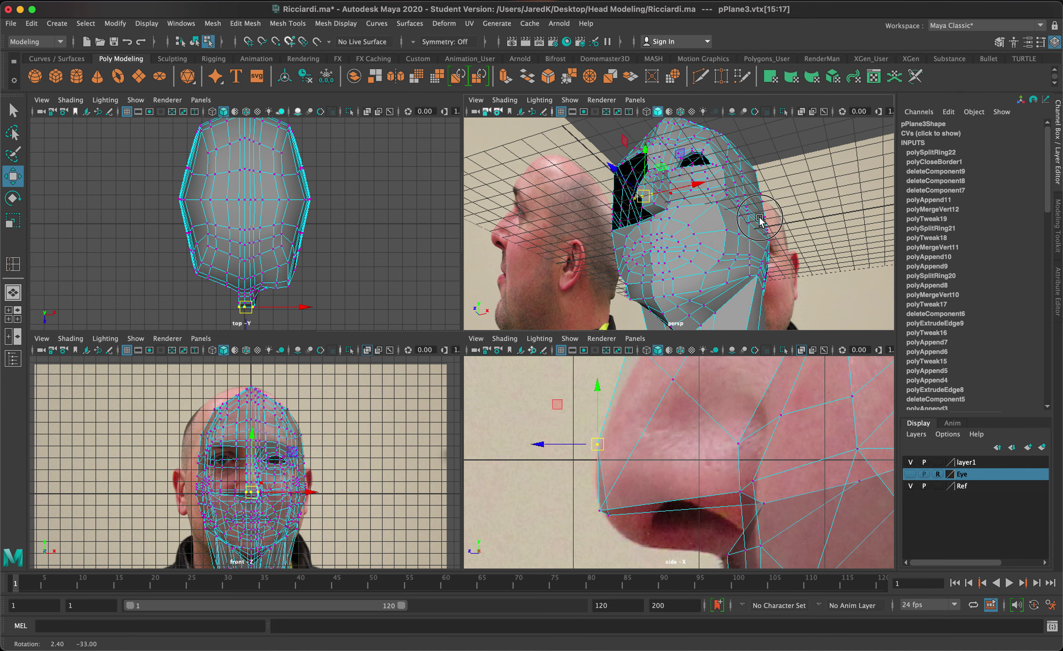
scroll(667, 263, up, 6)
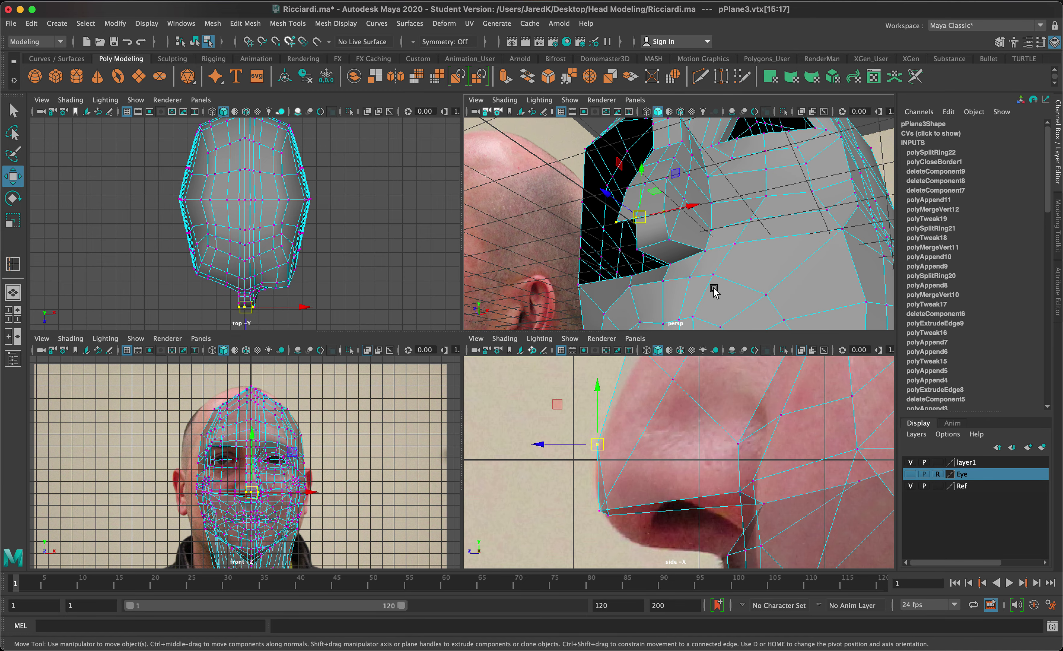
alt+drag(714, 291, 647, 275)
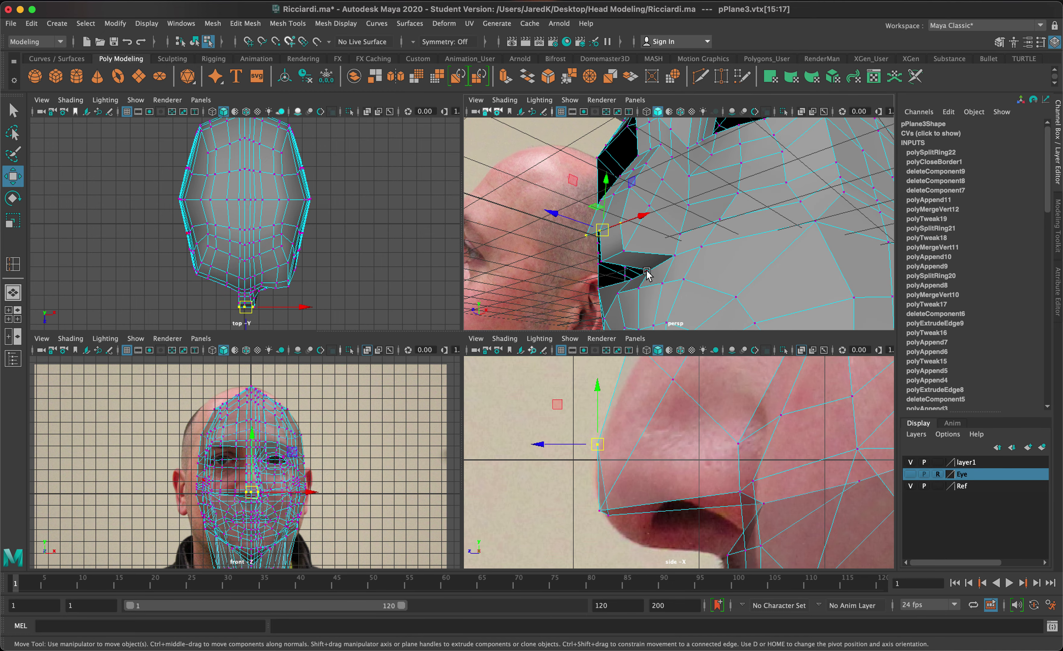
click(646, 272)
click(677, 253)
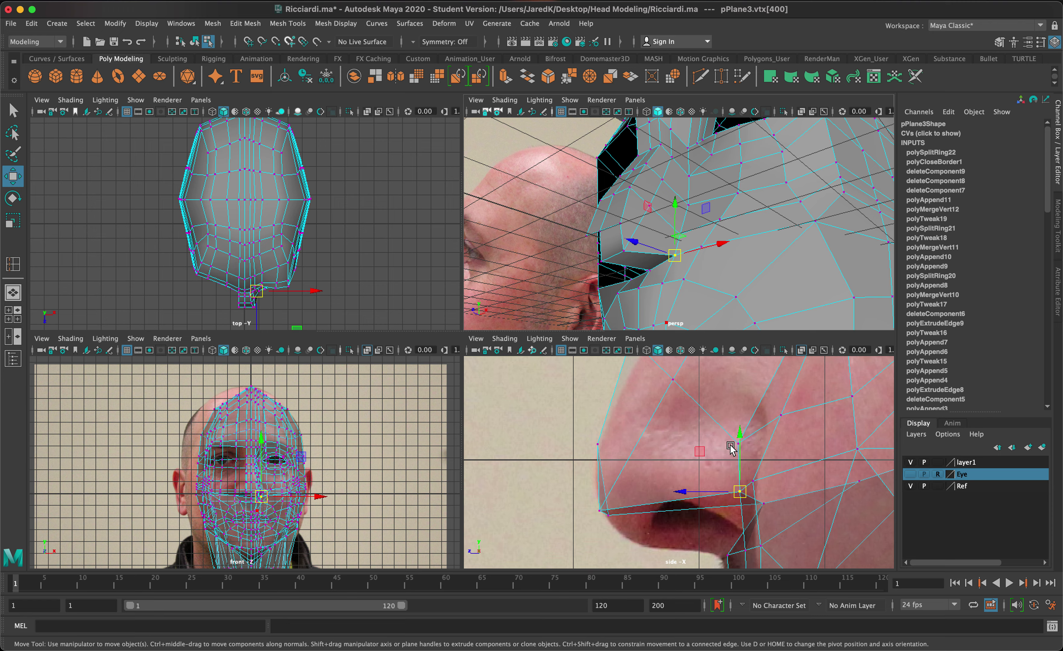
click(720, 263)
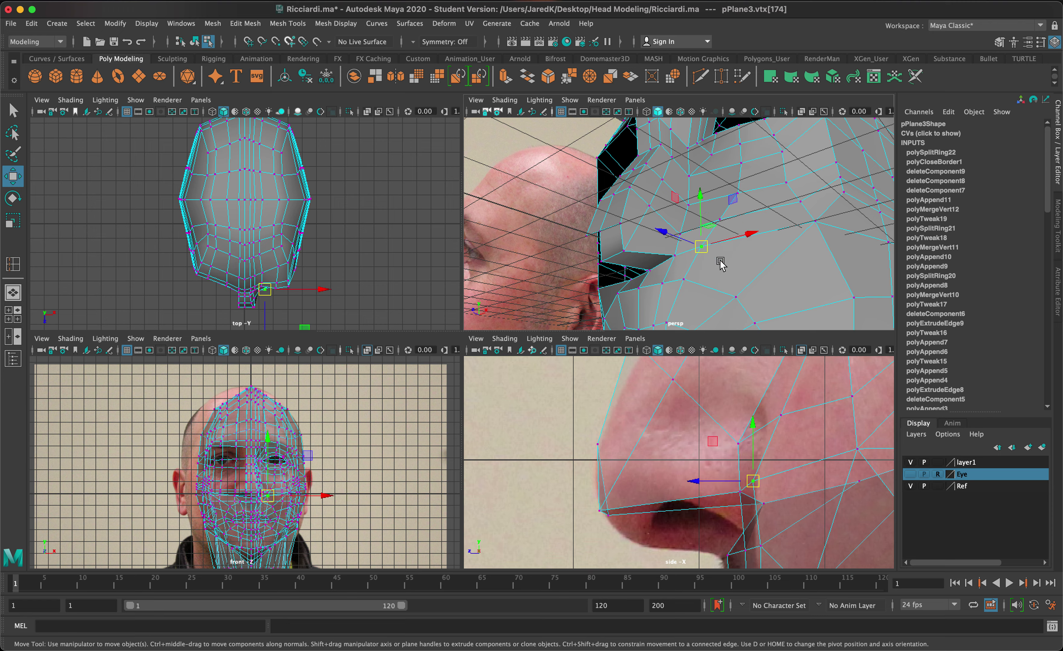
click(699, 273)
click(647, 280)
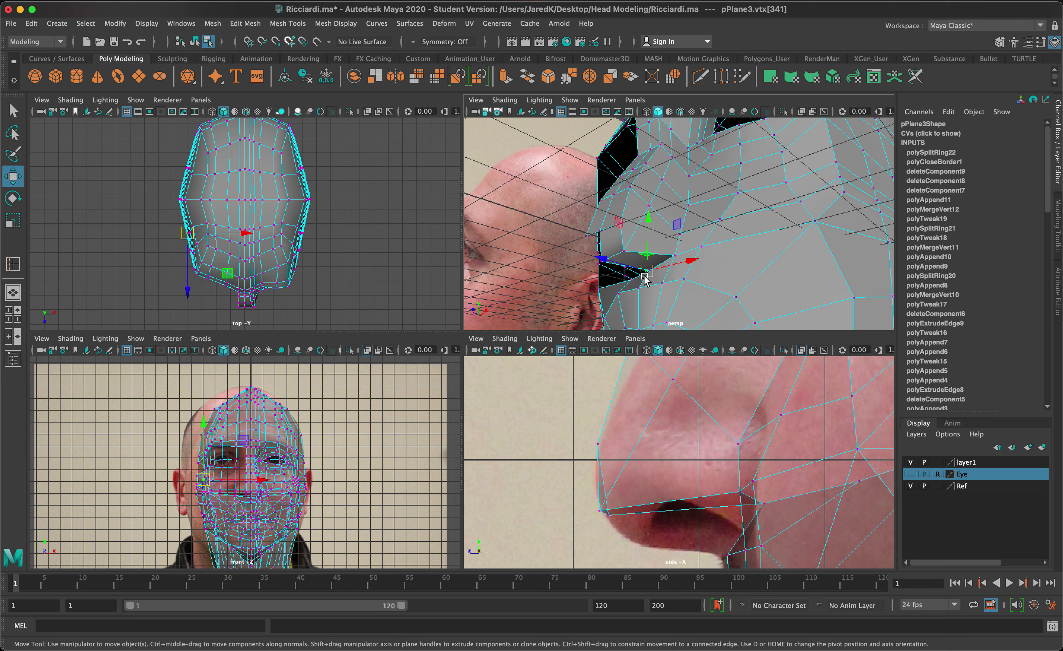
alt+drag(680, 284, 702, 257)
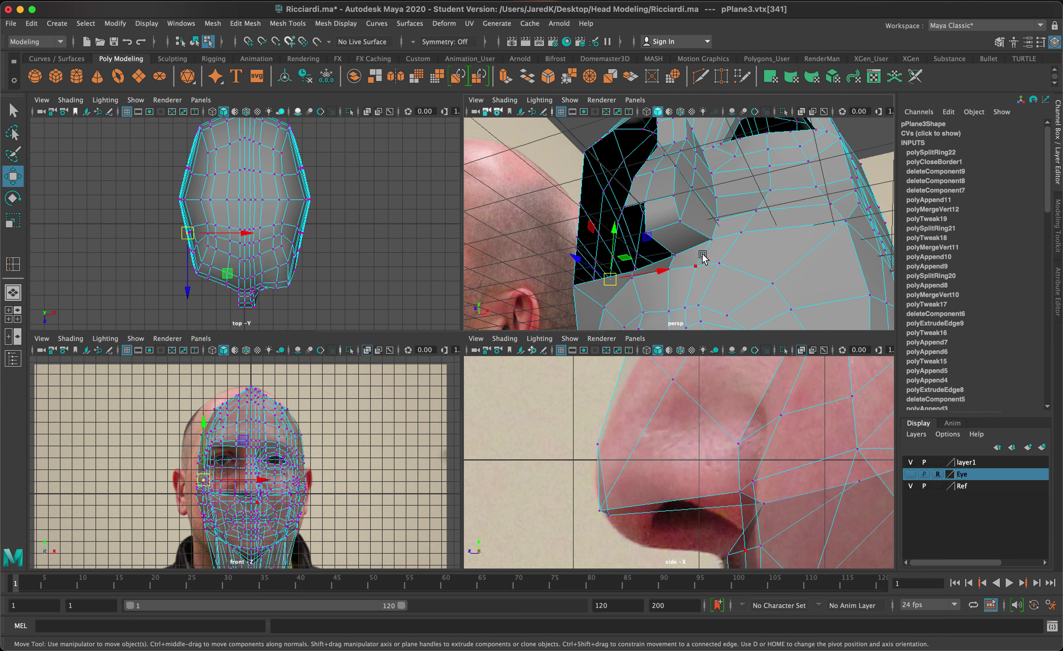
click(678, 253)
drag(760, 505, 723, 545)
alt+middle_drag(791, 460, 808, 380)
mouse_move(755, 261)
alt+mouse_down()
mouse_move(697, 273)
mouse_move(759, 273)
mouse_move(743, 278)
alt+mouse_up()
- Move the nose-underside vertex down and right to the nostril edge
click(628, 441)
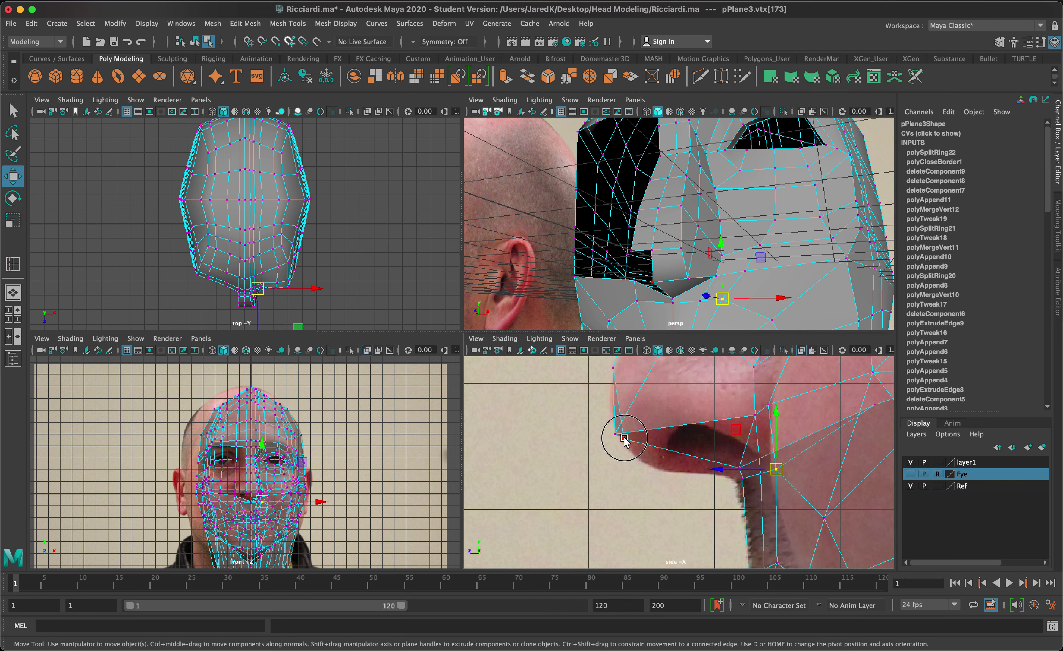
mouse_move(628, 441)
mouse_down()
mouse_move(625, 454)
mouse_move(612, 433)
mouse_move(641, 431)
mouse_up()
alt+drag(690, 304, 675, 247)
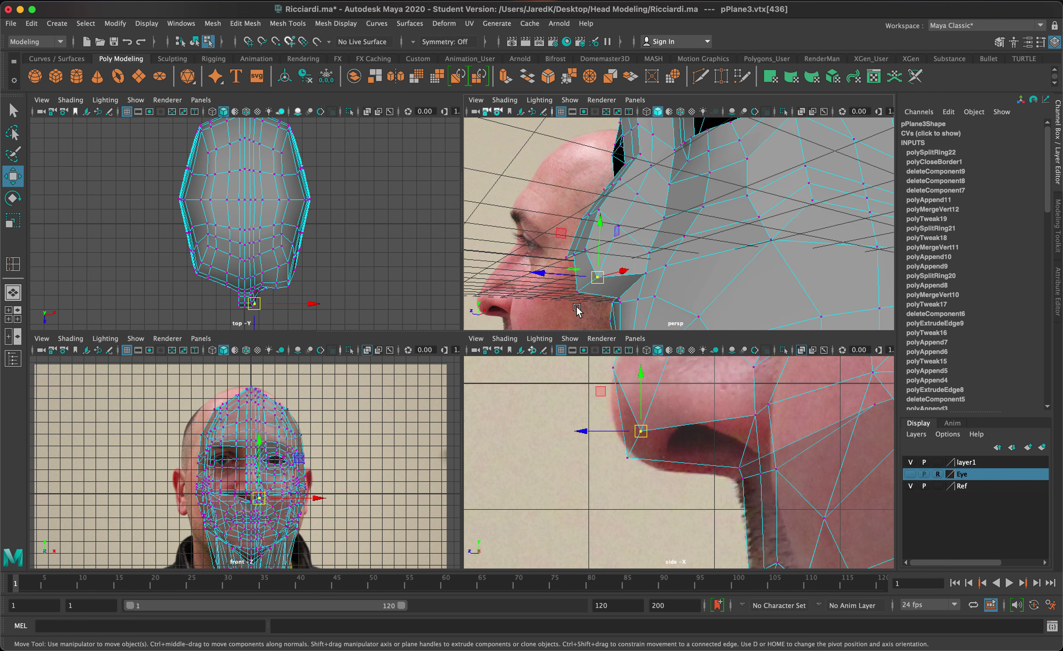
drag(646, 425, 639, 457)
click(629, 459)
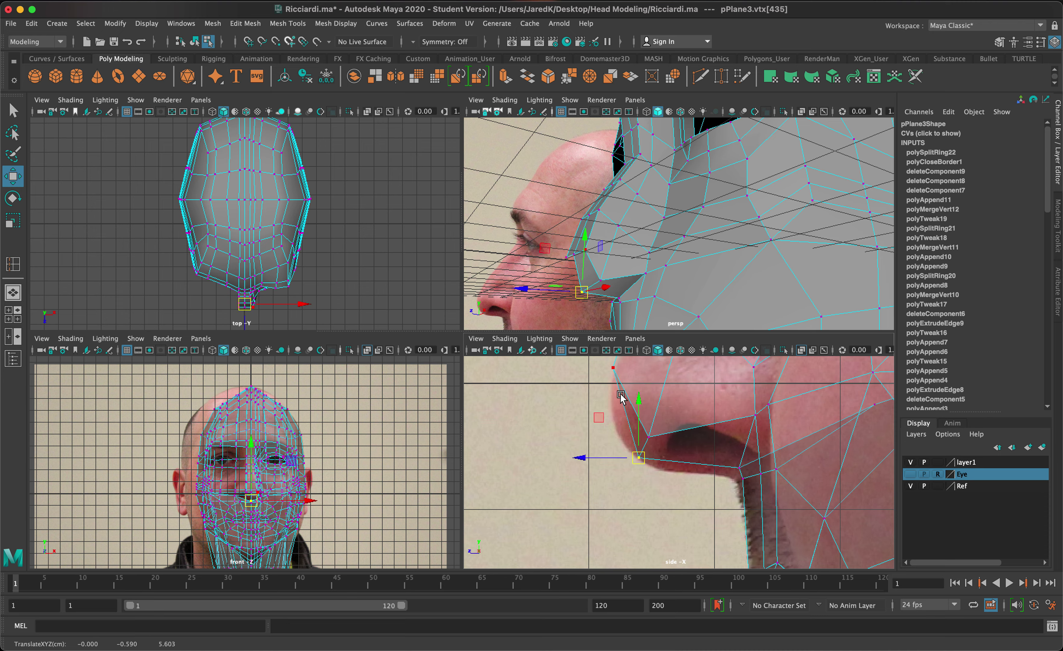
- Adjust the vertices at the front of the nose down-right, then bring one back up-left
click(613, 371)
mouse_move(614, 367)
mouse_down()
mouse_move(628, 376)
mouse_move(613, 380)
mouse_move(611, 409)
mouse_move(627, 380)
mouse_up()
click(614, 368)
click(615, 369)
click(629, 379)
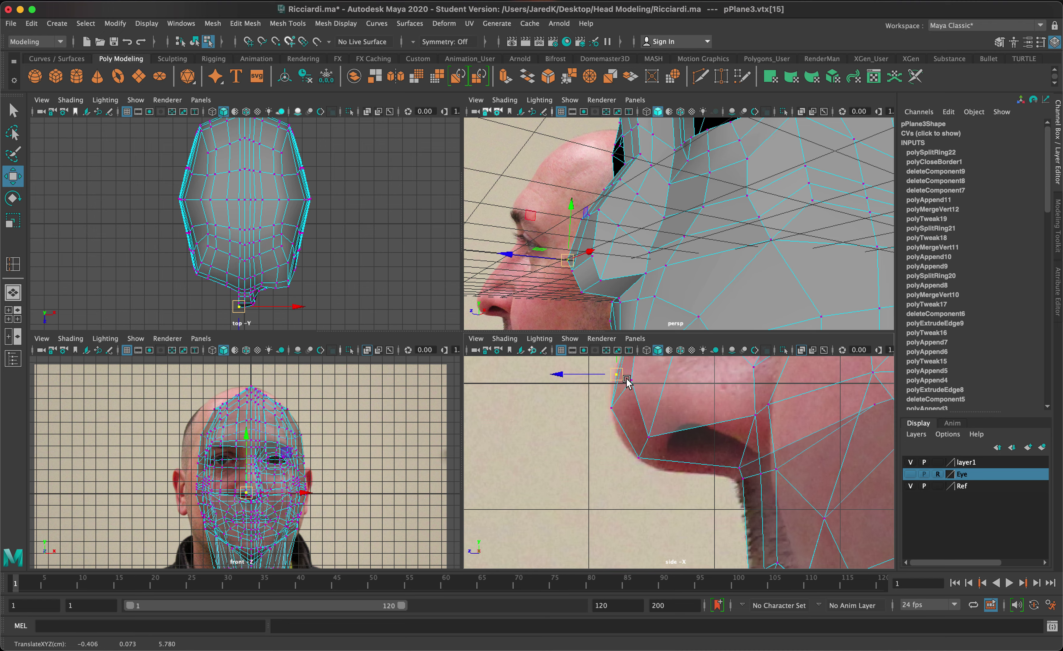
drag(634, 383, 626, 379)
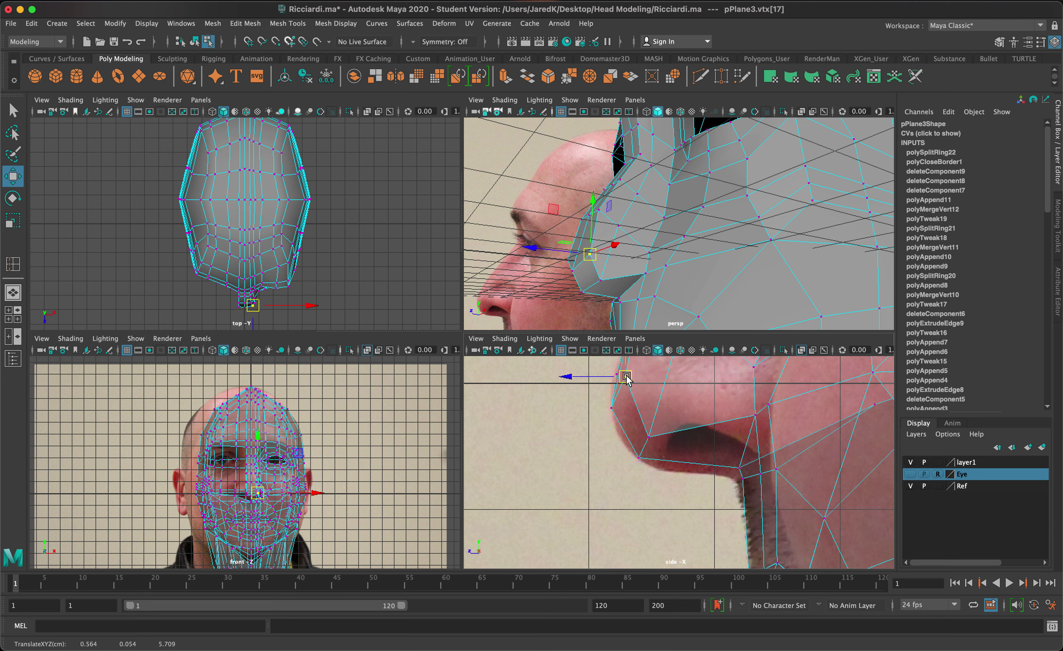
- Shift the two vertices below the nose to the right along the nostril base
click(649, 438)
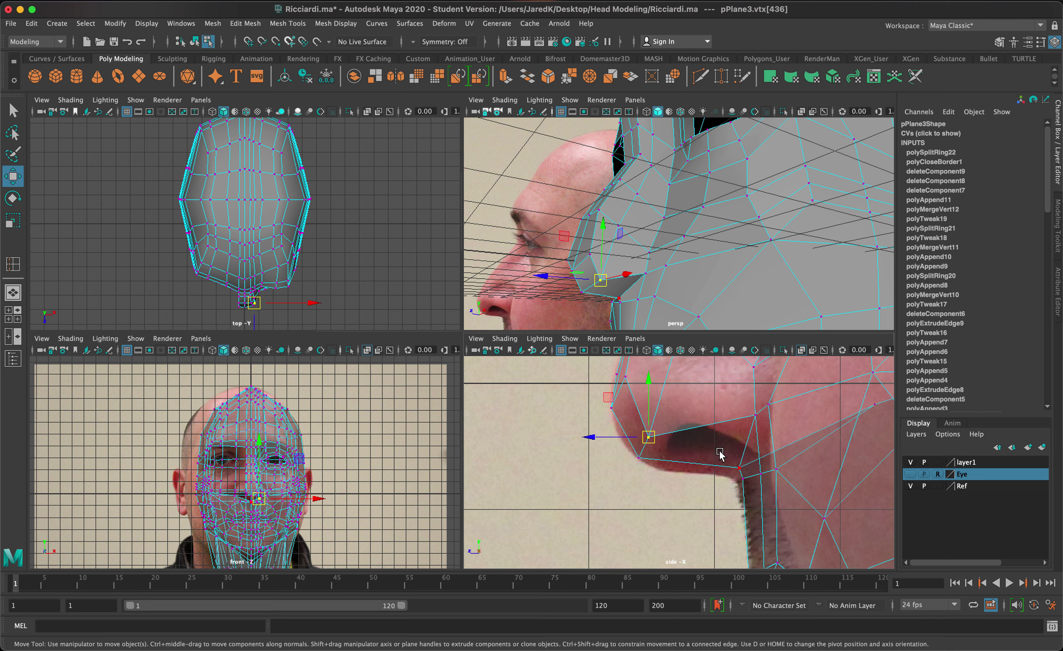
shift+click(638, 461)
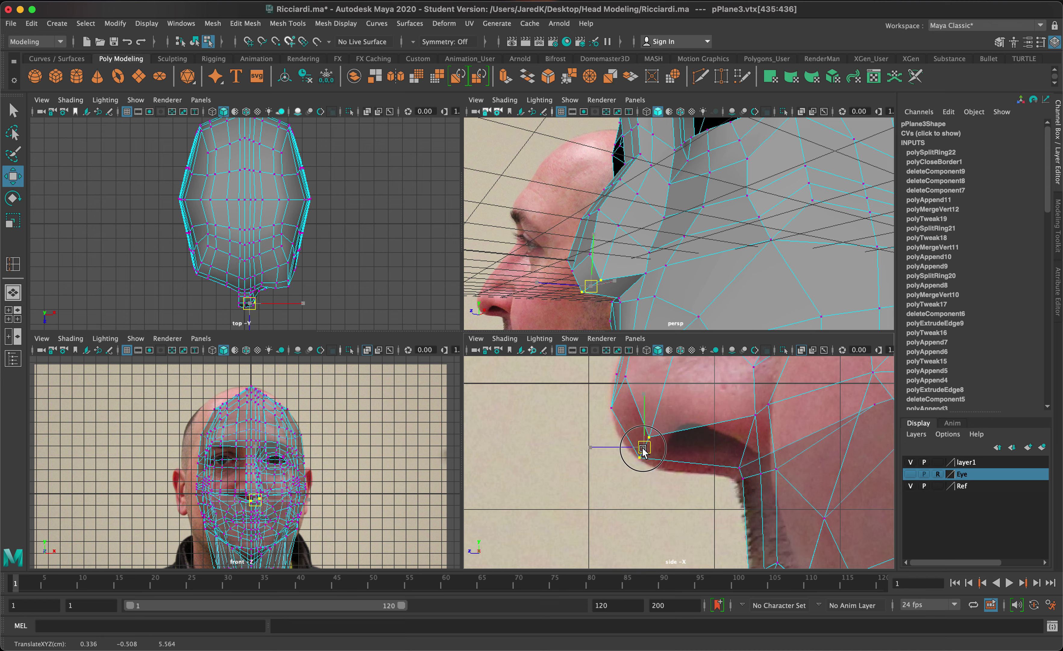
drag(644, 449, 649, 451)
alt+drag(642, 247, 681, 257)
right_drag(726, 422, 712, 469)
- Select the face under the nose and extrude it in a maximized perspective view (polyExtrudeFace3)
click(713, 469)
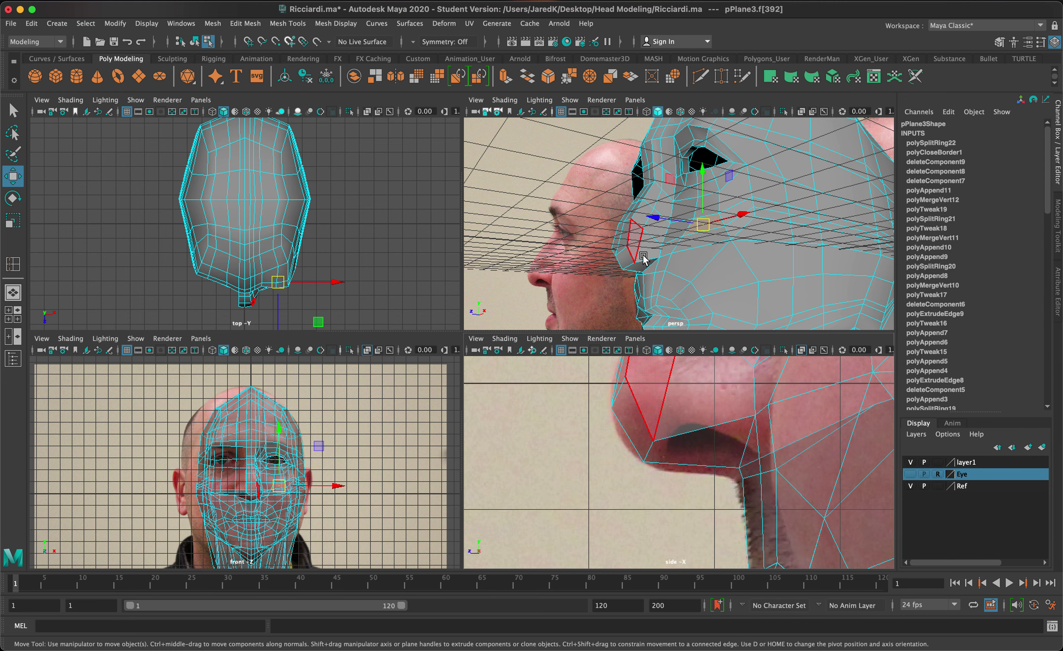
click(645, 270)
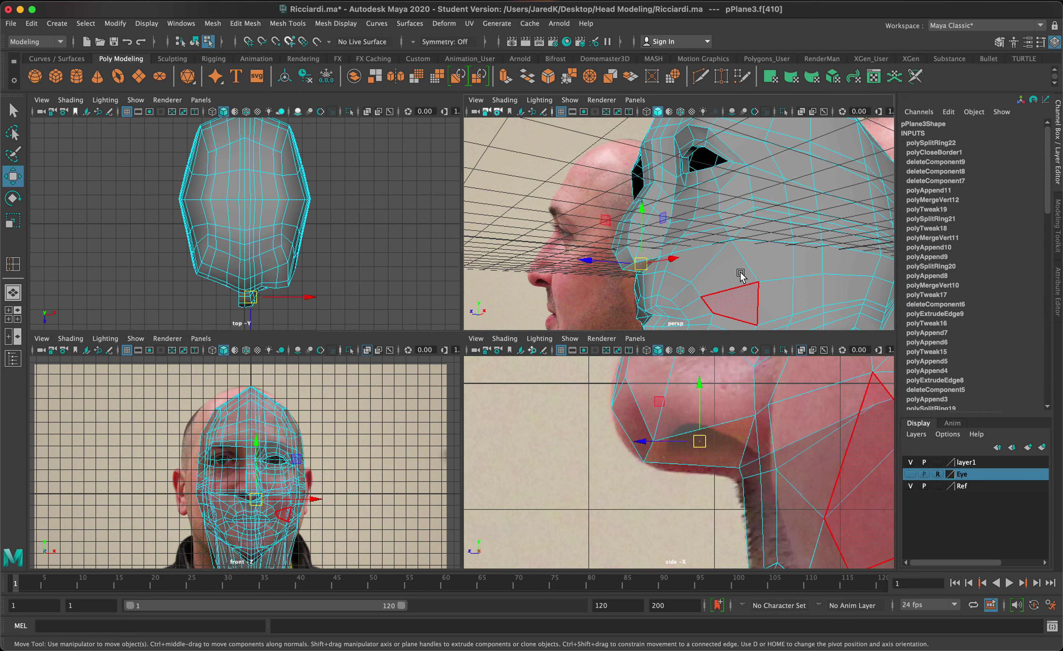
alt+drag(745, 278, 789, 232)
scroll(771, 279, up, 3)
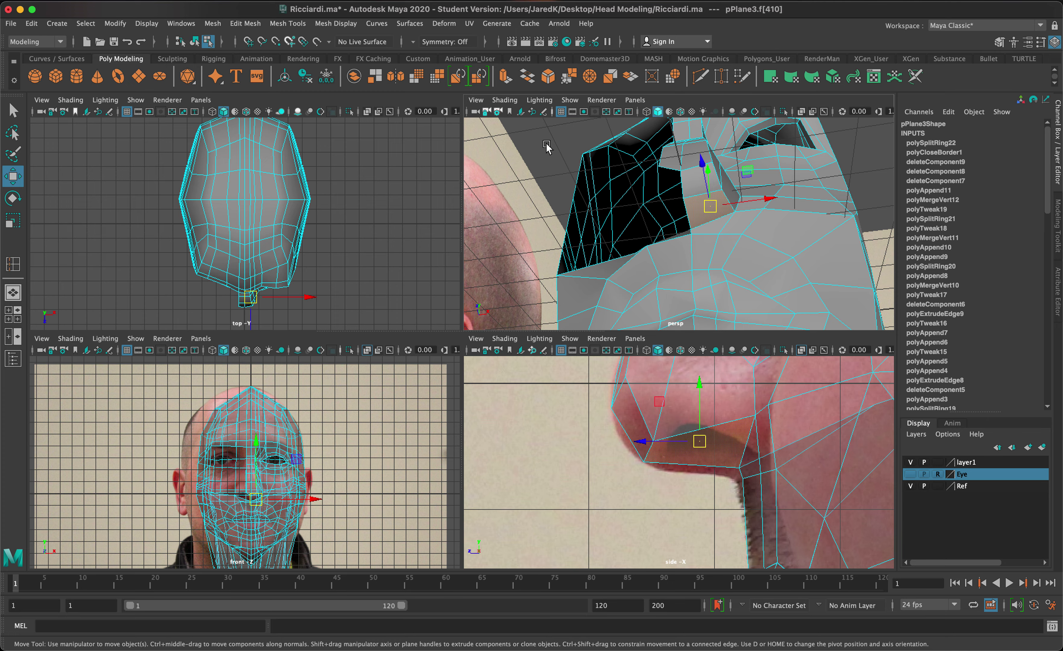
key(space)
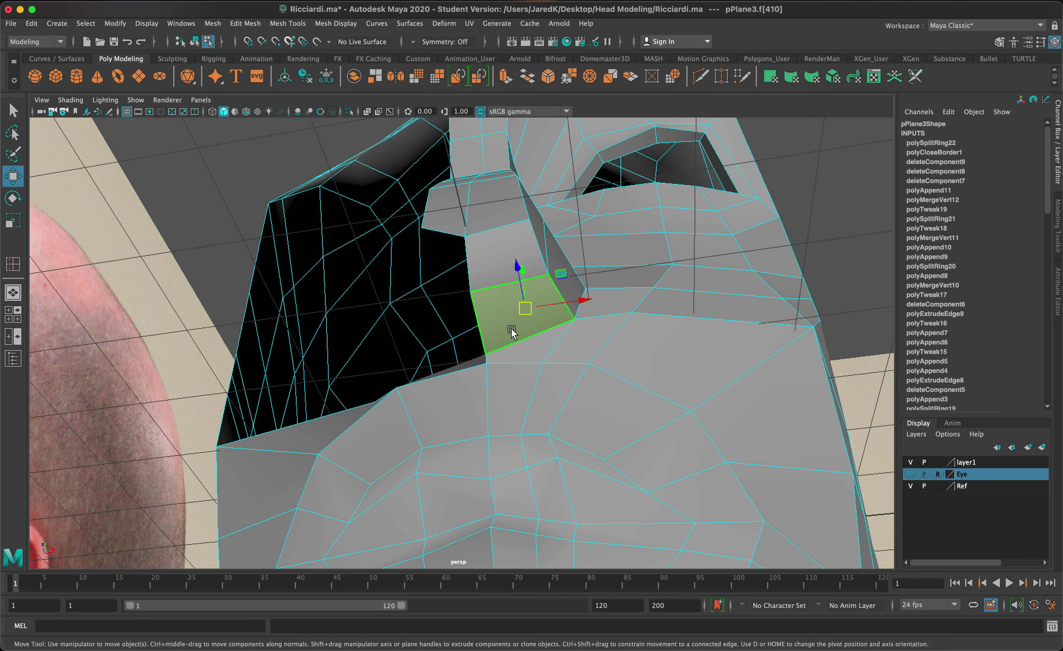
key(ctrl+e)
- Shrink the extruded face, extrude again and push it inward 0.233 at 0.717 scale
click(570, 291)
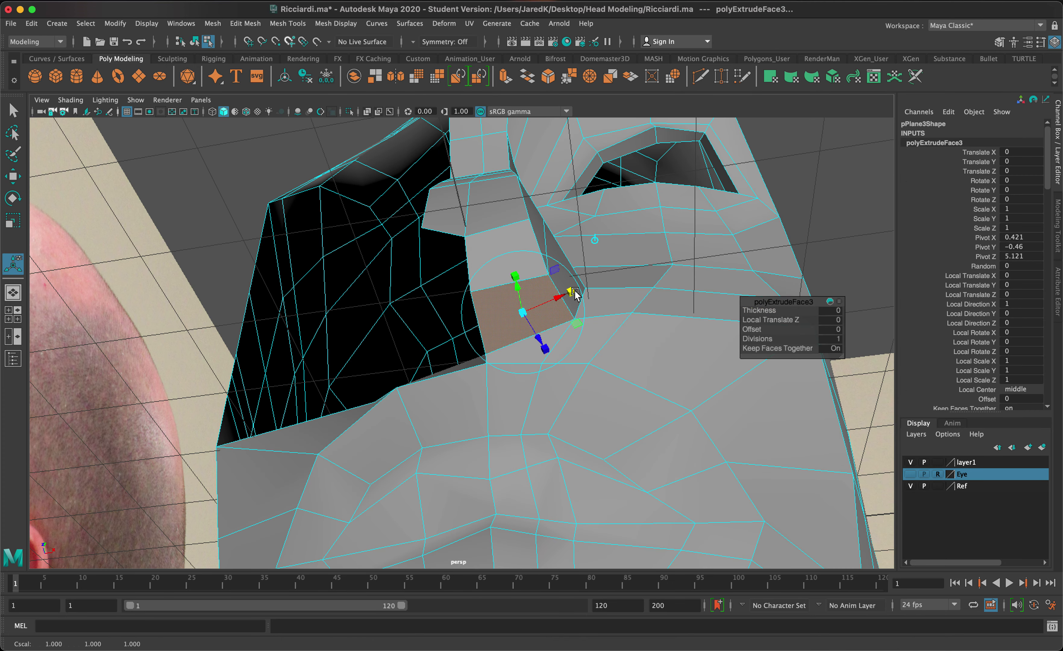
drag(523, 315, 506, 313)
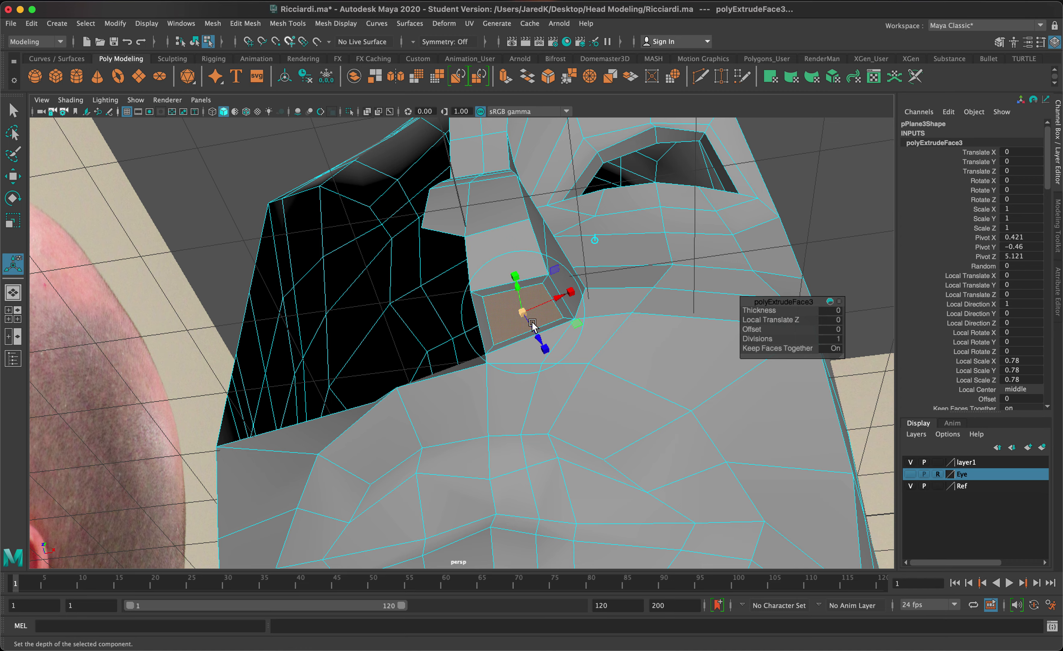
key(ctrl+e)
alt+drag(532, 325, 482, 388)
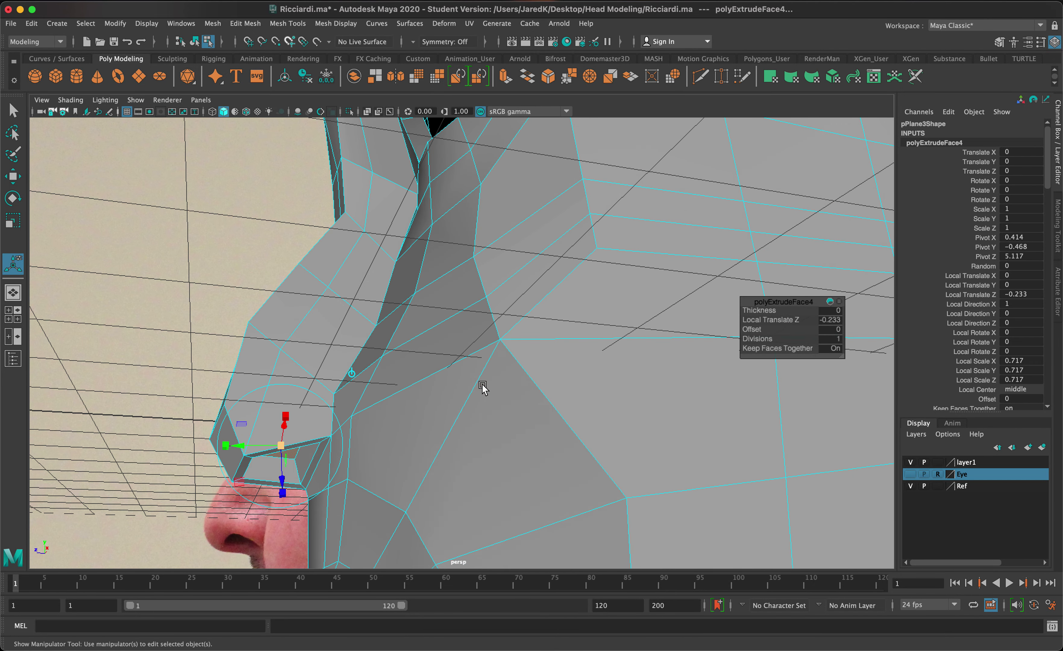
drag(242, 446, 292, 465)
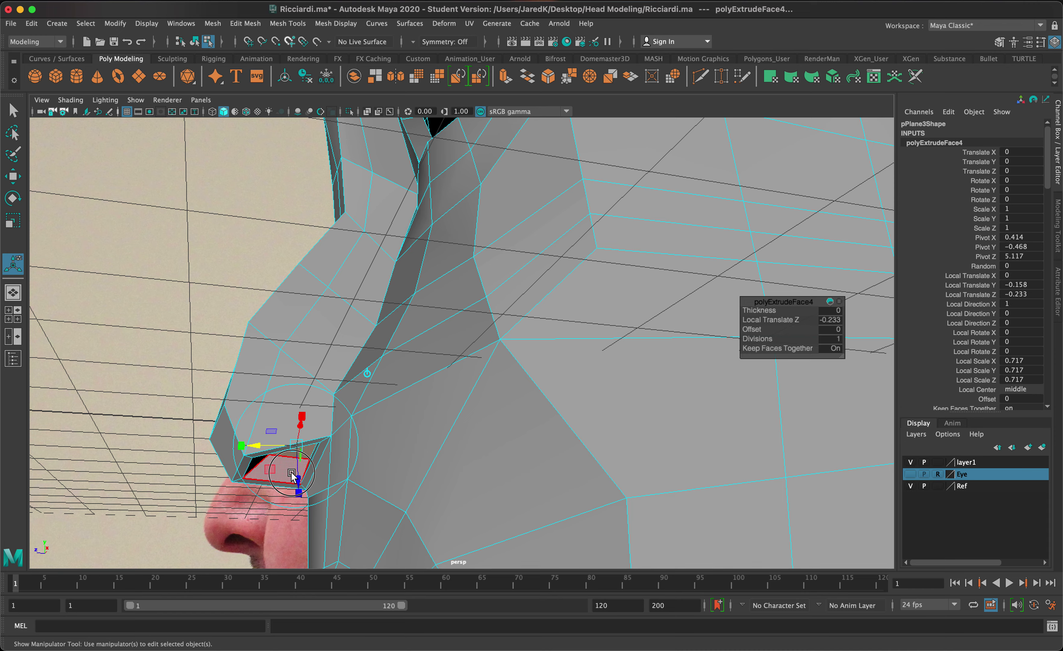
click(291, 474)
click(301, 457)
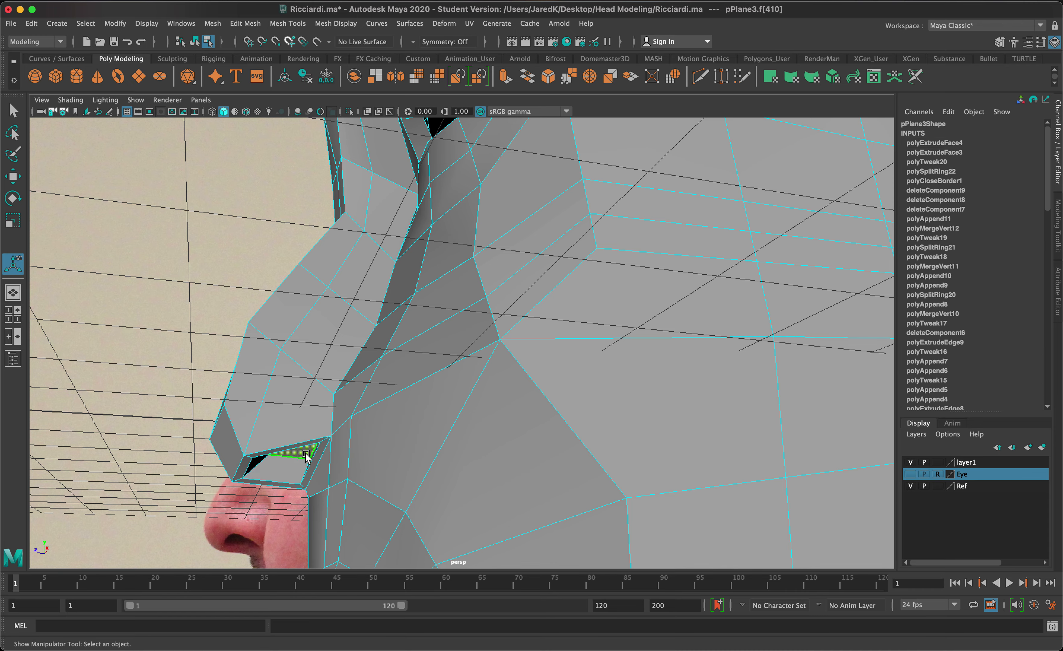
- Check the nose in four views and smoothed preview, then return to the low-poly cage
key(w)
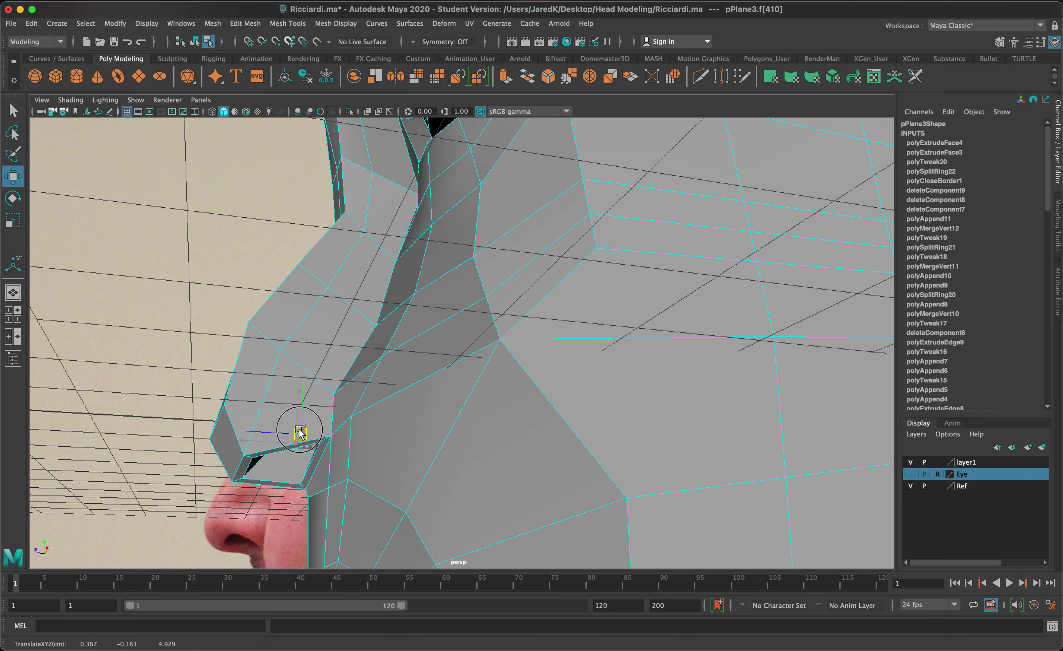
key(space)
key(space)
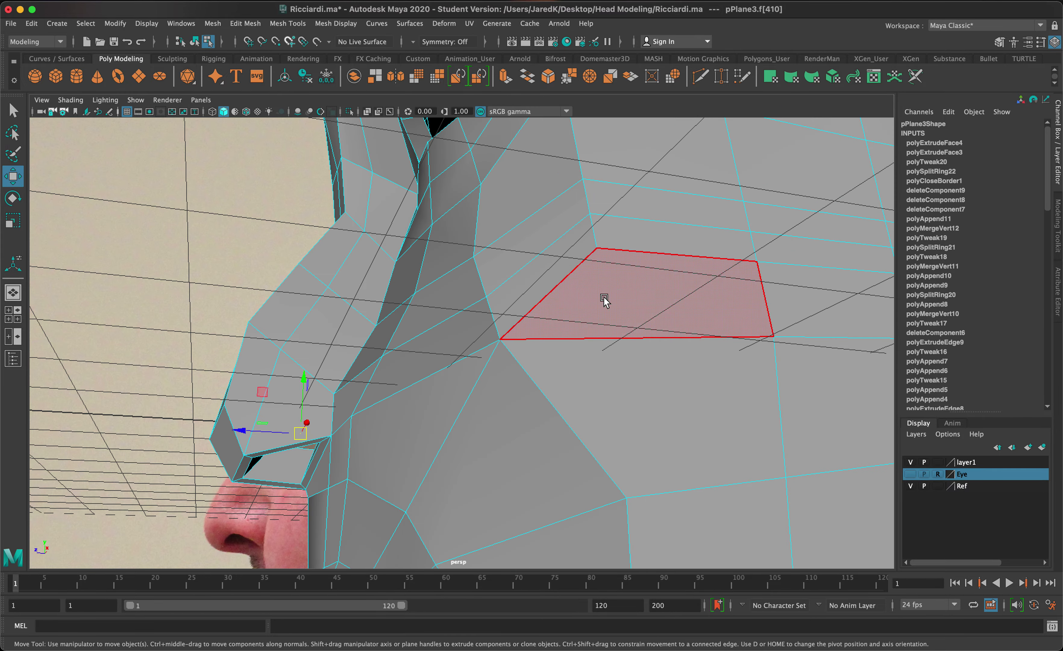
alt+drag(602, 299, 627, 297)
key(3)
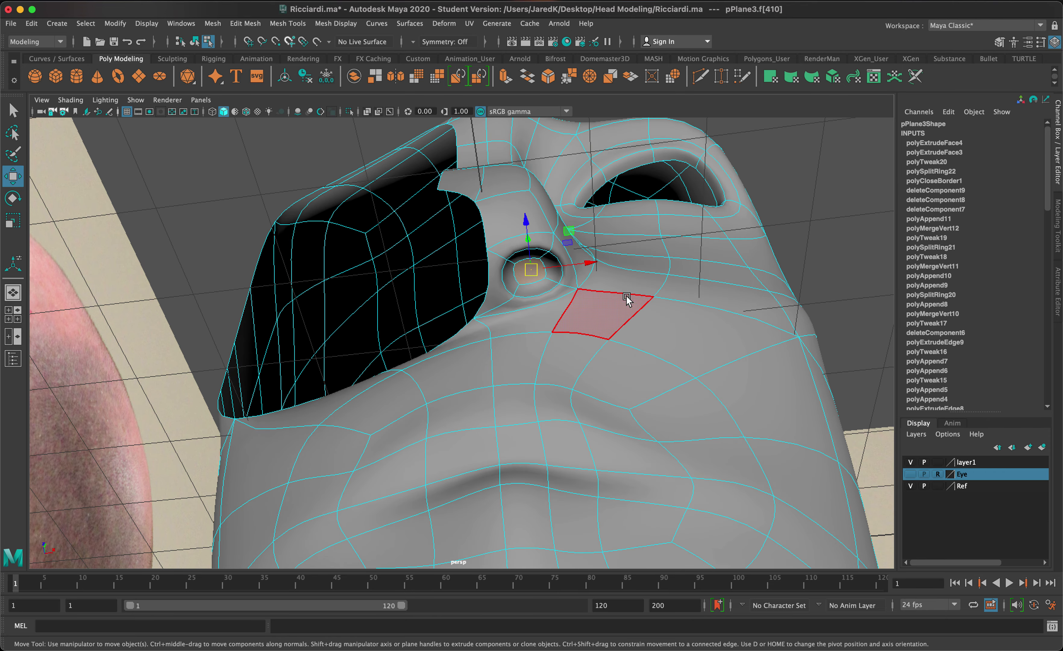
key(1)
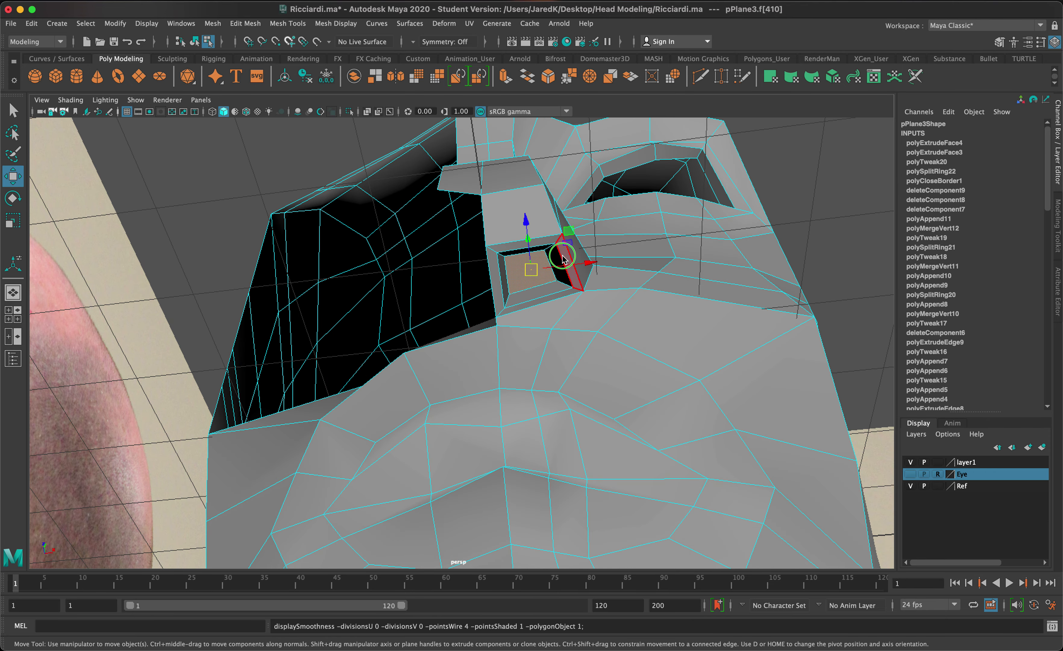
- Nudge the edge beside the nostril slightly left, then return to vertex mode with smooth preview
right_drag(563, 259, 563, 257)
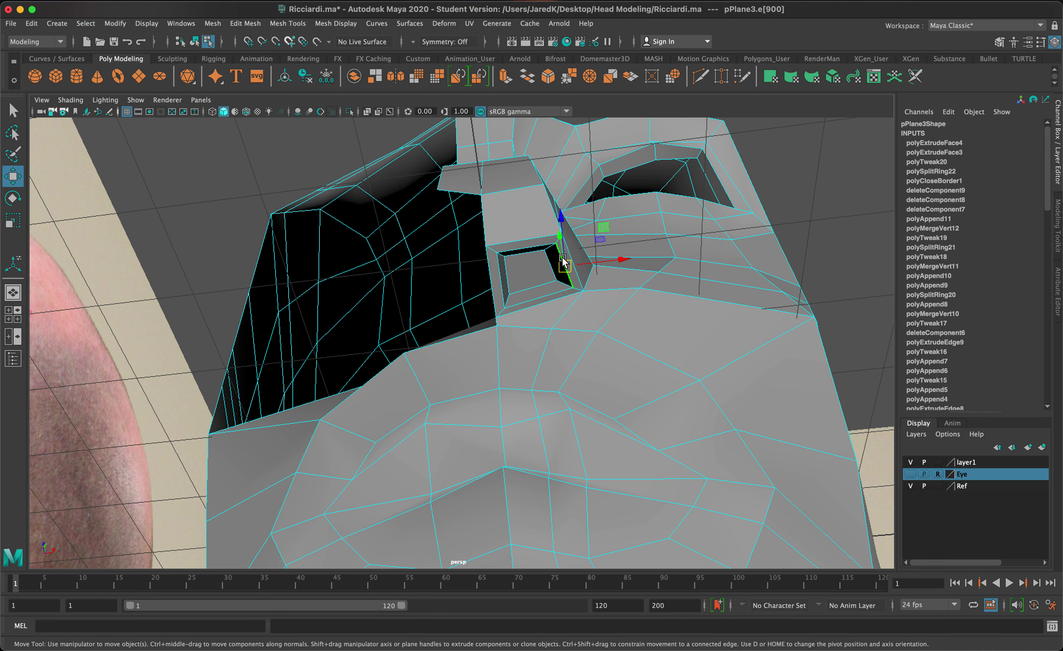
drag(623, 258, 614, 258)
click(582, 276)
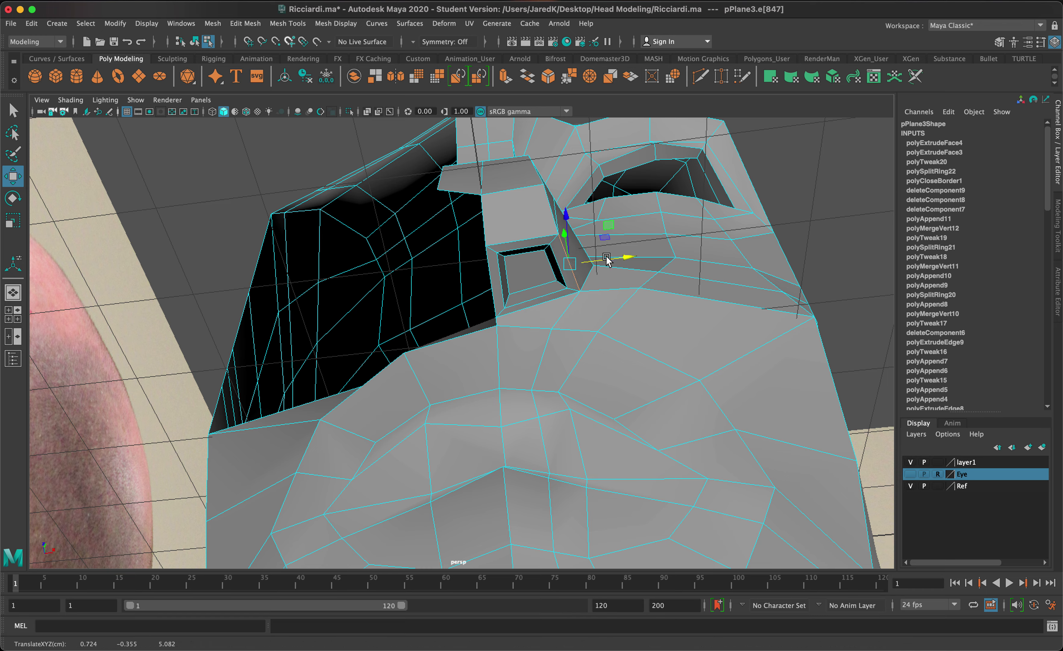
right_drag(552, 245, 521, 244)
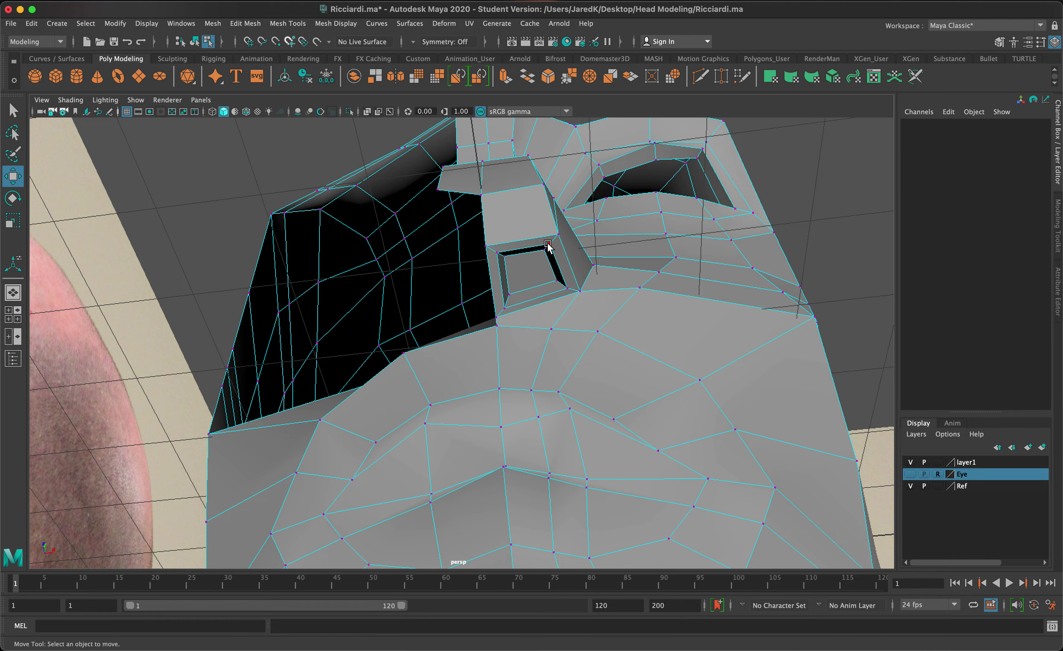
click(551, 246)
key(3)
alt+drag(567, 281, 469, 288)
- Move the nostril rim vertices in the side view to trace the photo's nostril outline
key(space)
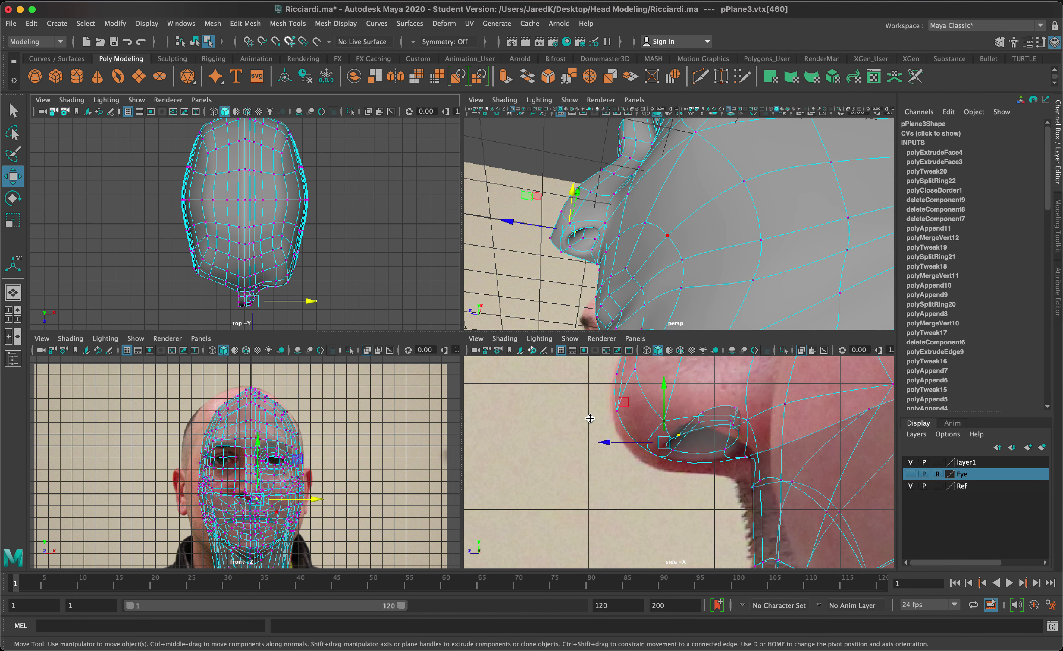
key(space)
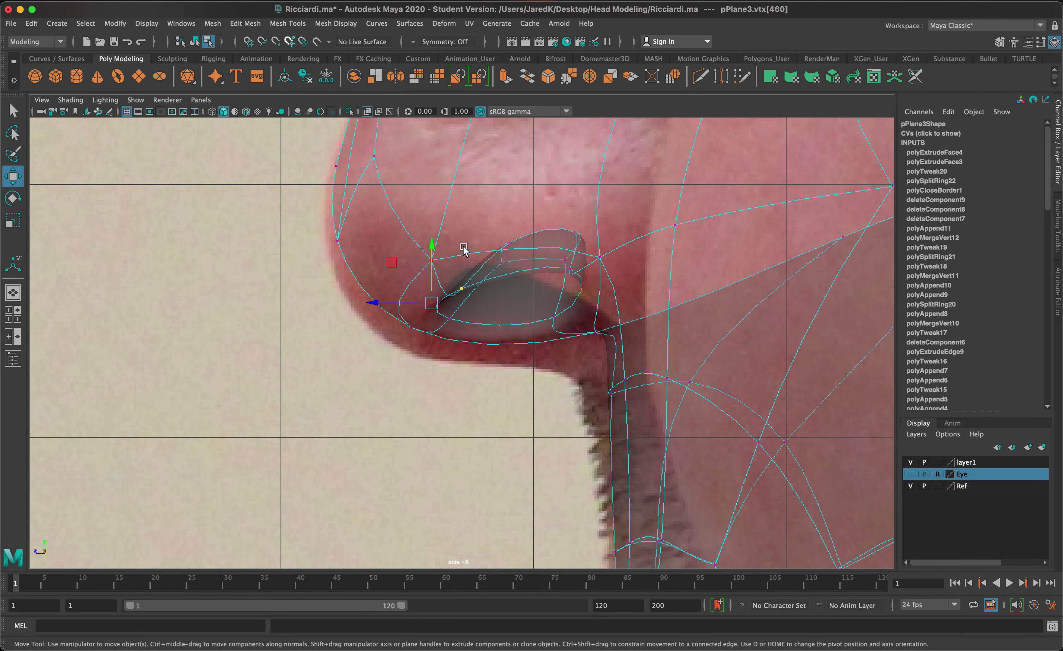
click(455, 320)
drag(413, 337, 401, 344)
click(551, 326)
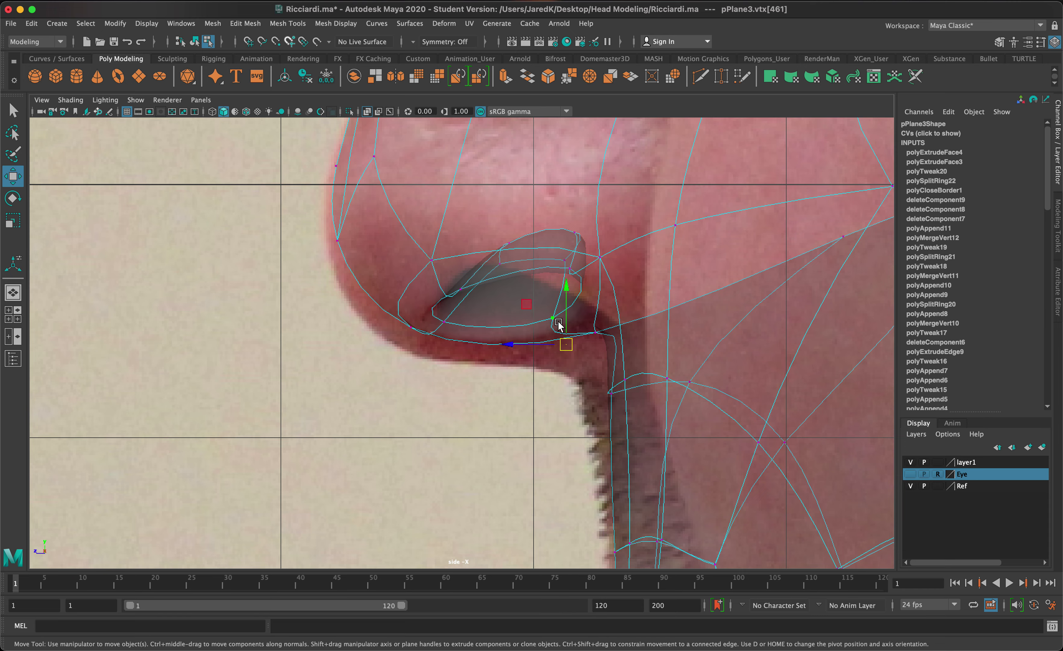
drag(566, 342, 598, 348)
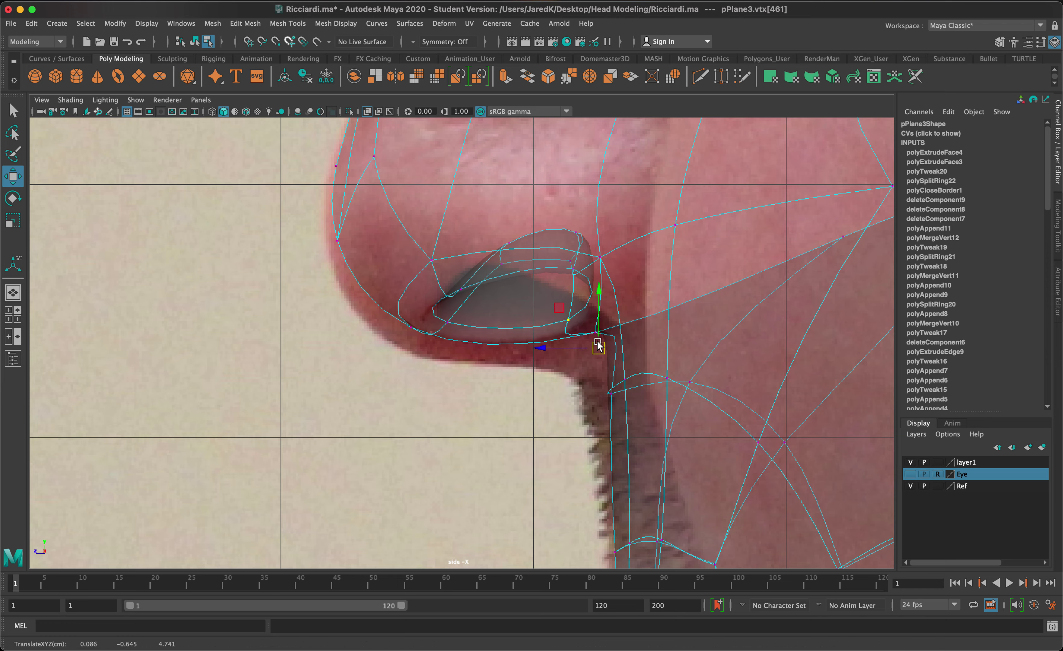
drag(575, 269, 623, 339)
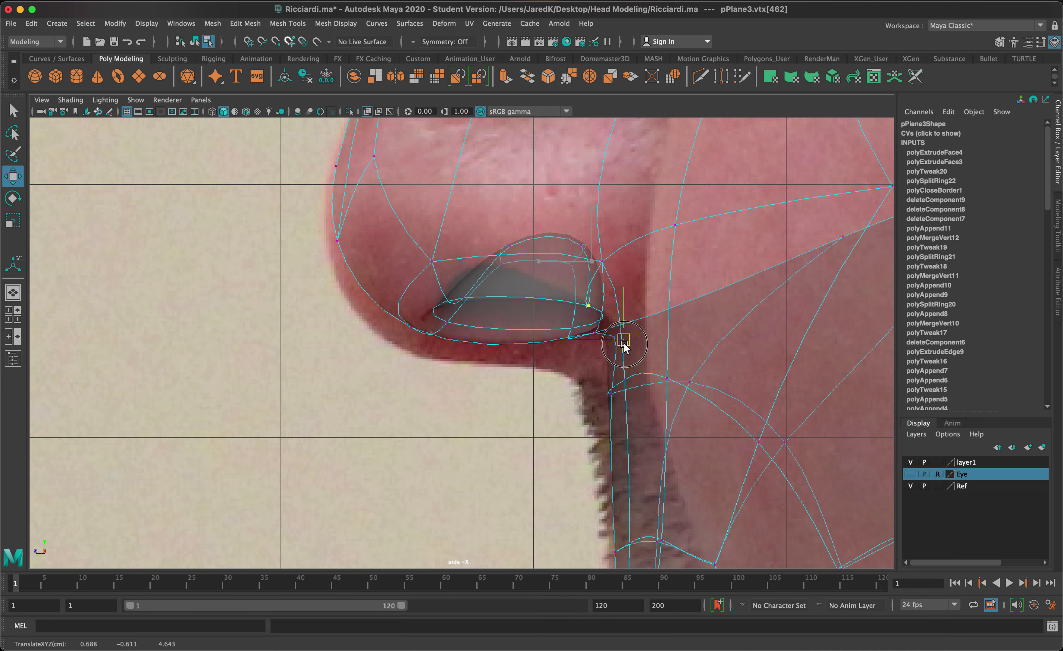
click(470, 296)
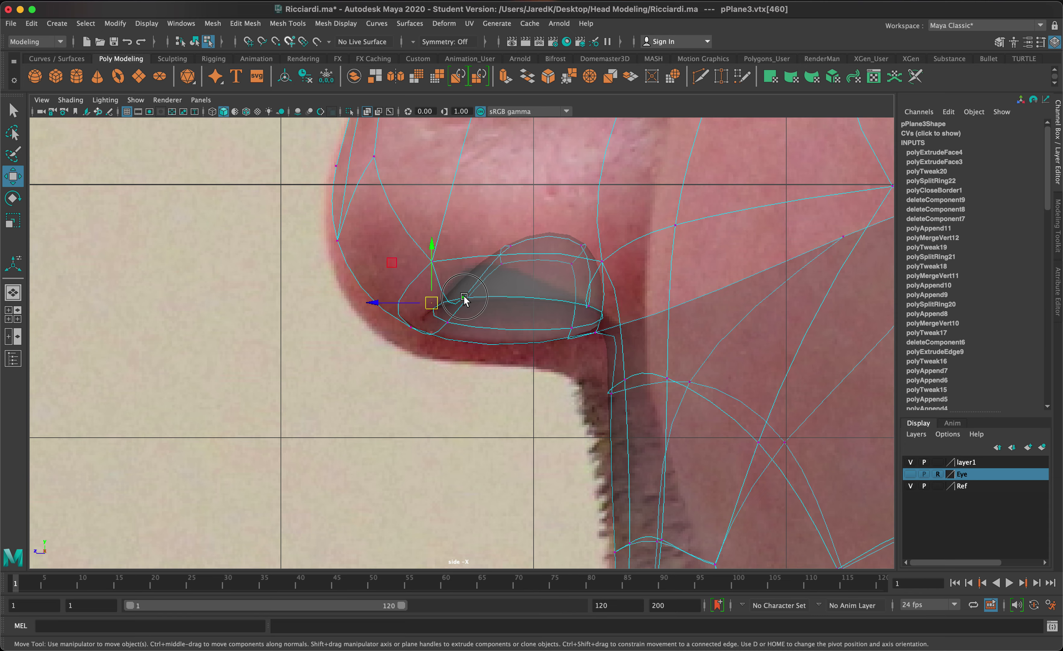
drag(447, 304, 458, 258)
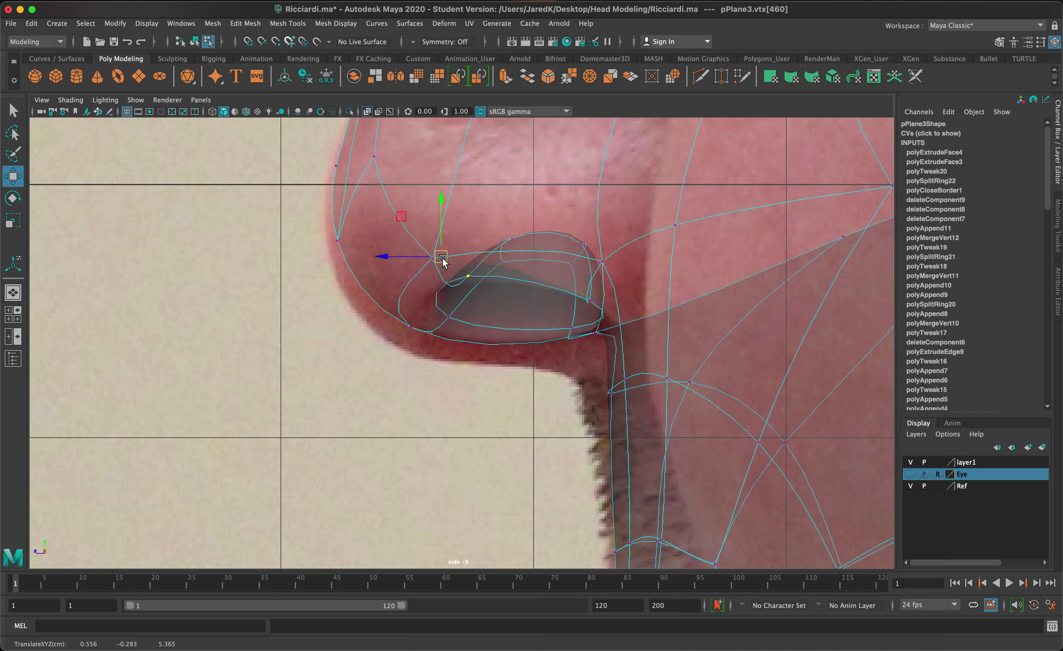
key(1)
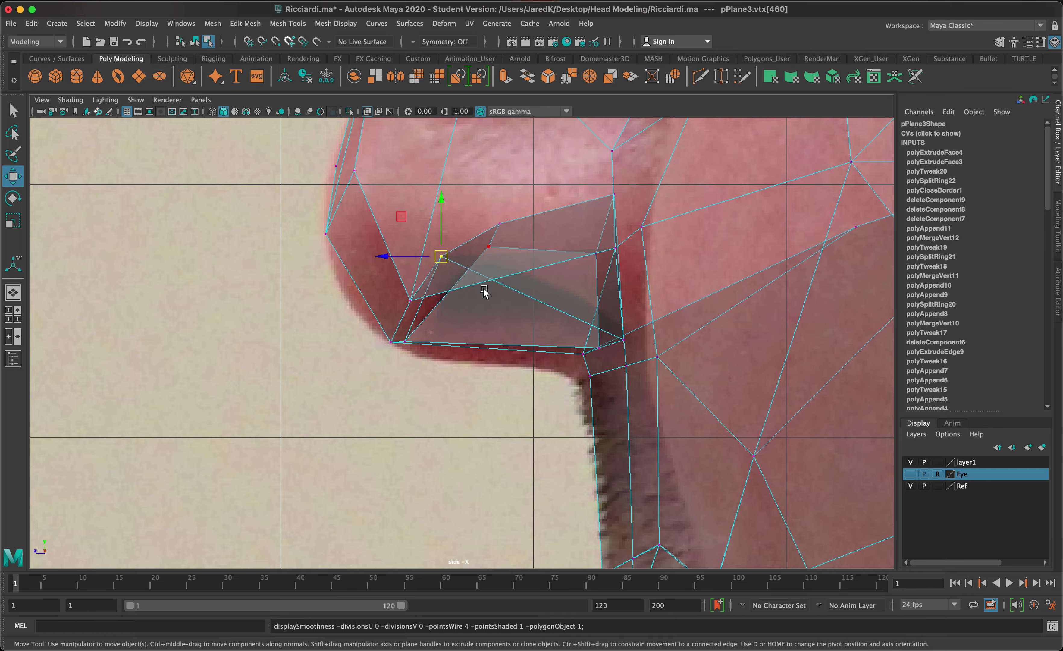
key(space)
key(space)
- From below, shift the left and top nostril vertices right to round the opening
key(3)
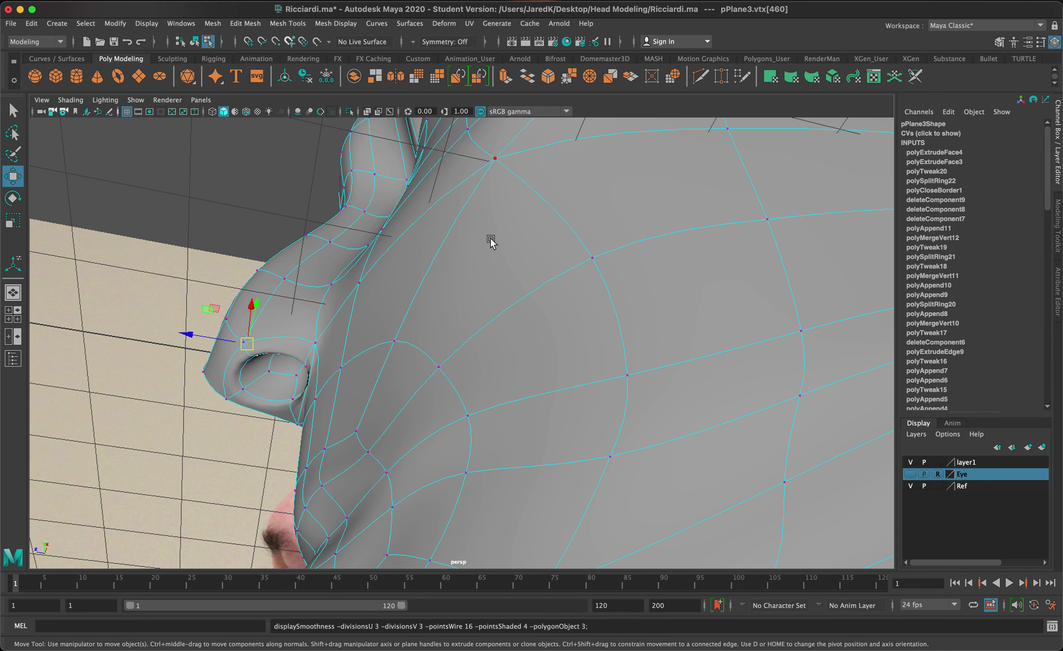
alt+drag(491, 240, 499, 275)
click(590, 274)
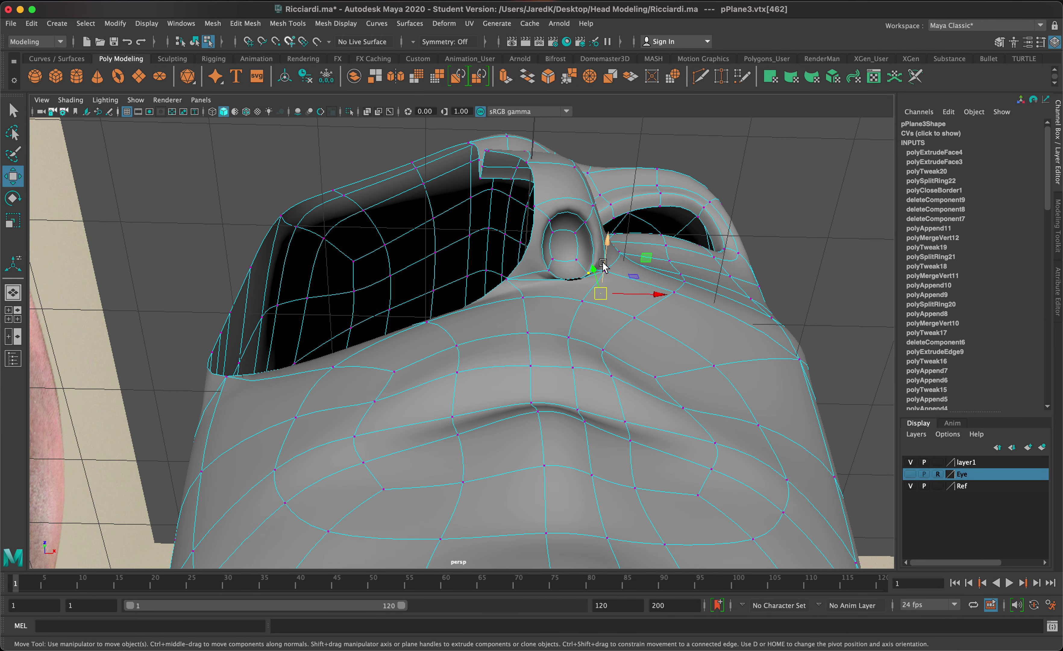
click(536, 269)
drag(573, 283, 579, 283)
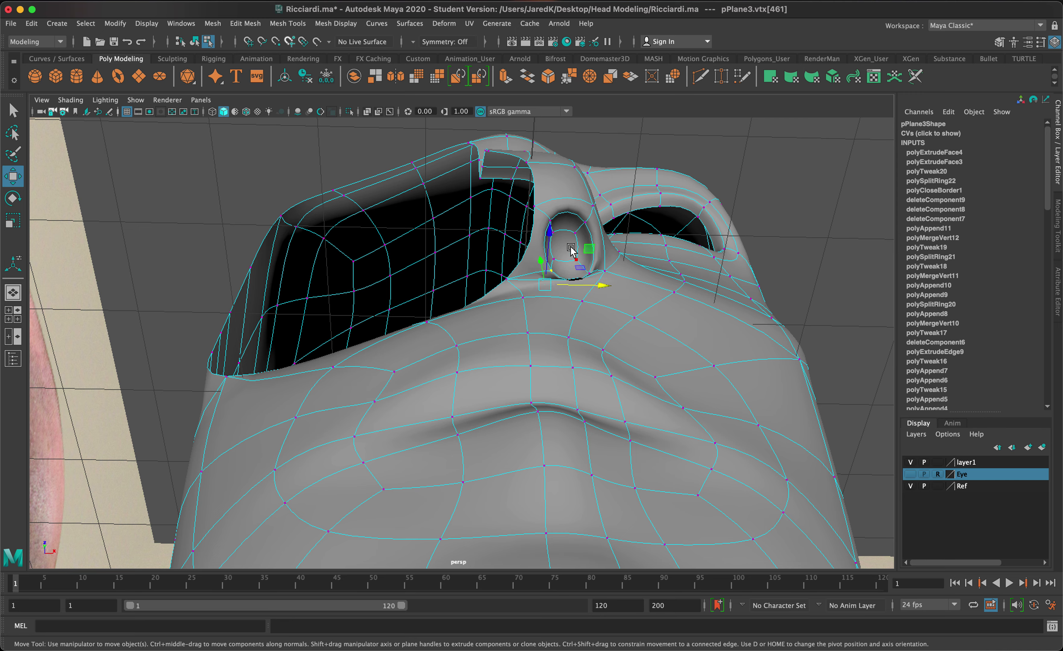
click(554, 218)
drag(593, 214, 598, 214)
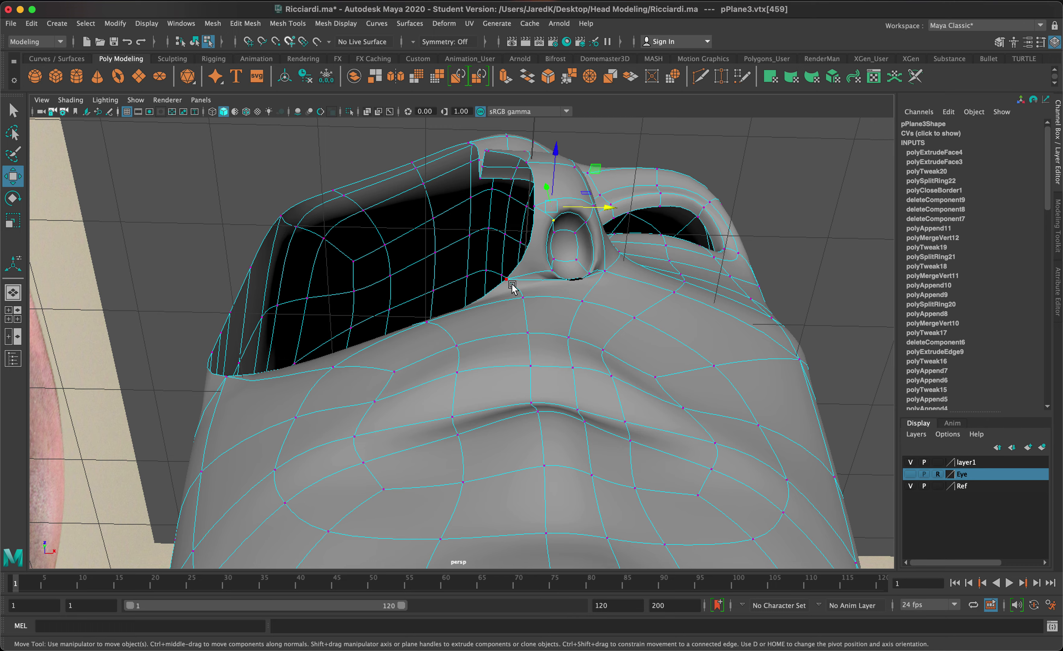
- Move the vertex just above the nostril to the left
click(598, 283)
alt+drag(598, 283, 538, 334)
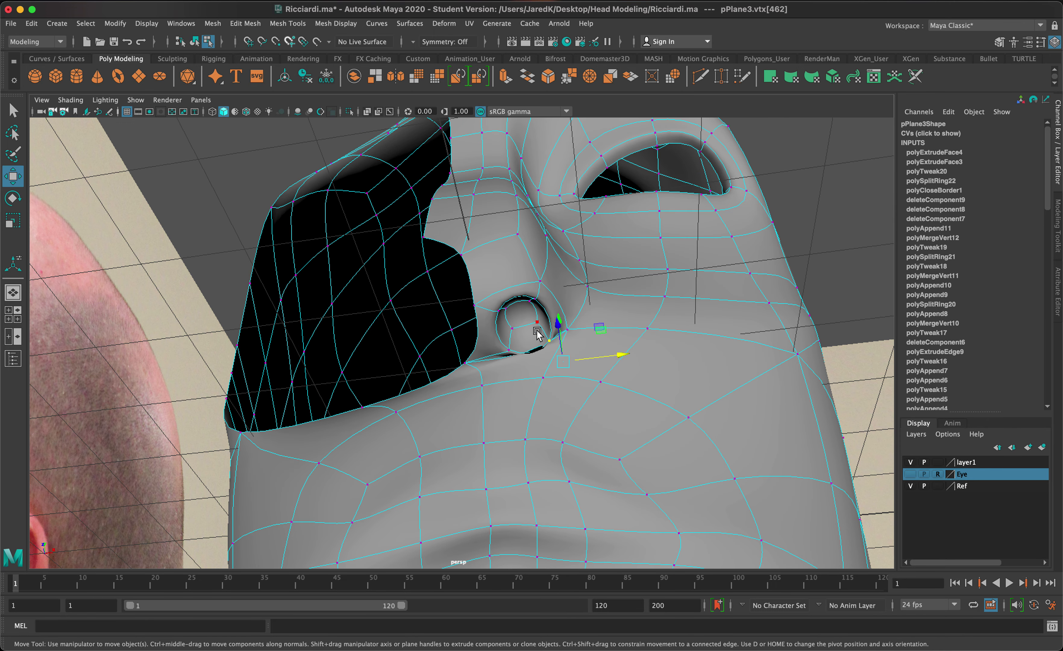
click(537, 331)
drag(595, 313, 568, 290)
click(552, 305)
key(1)
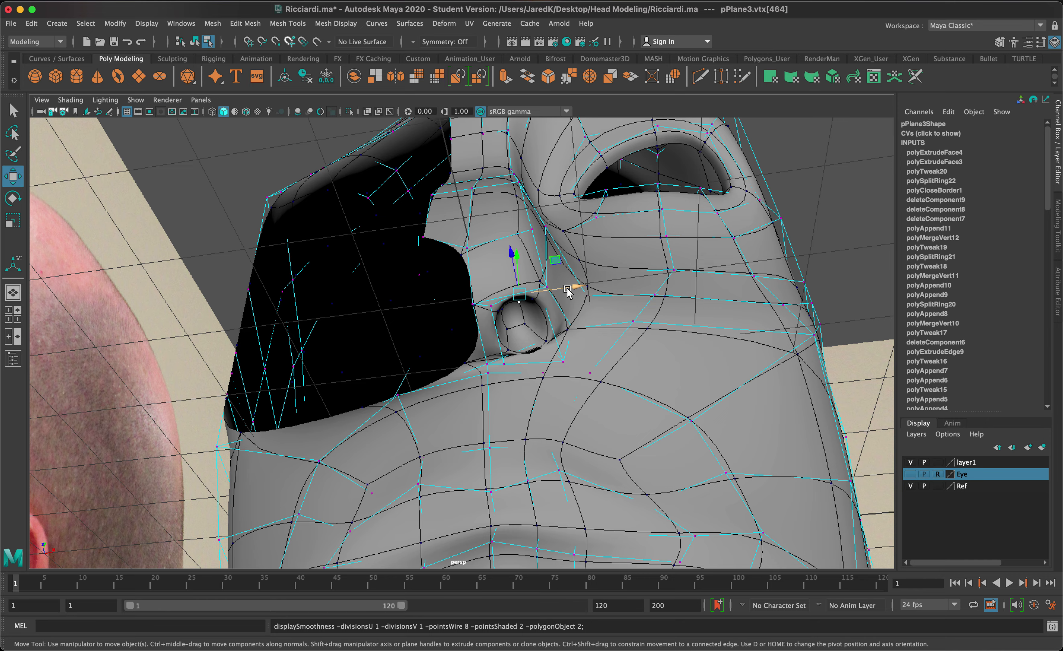
- Nudge a rim vertex along the nostril and raise the vertex inside it, checking the smoothed result
click(569, 328)
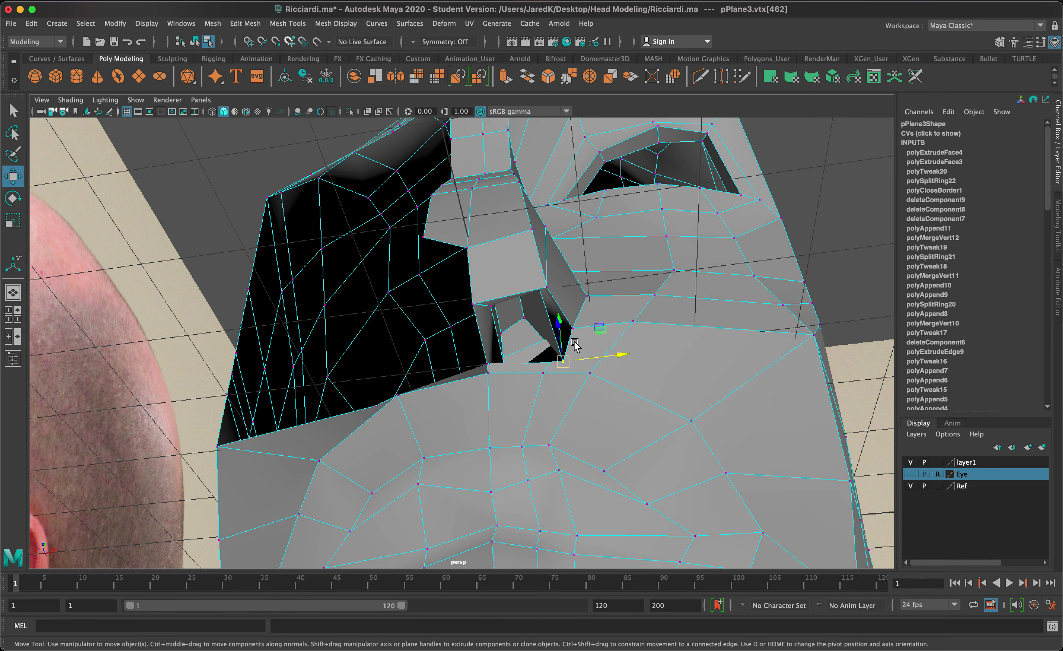
alt+drag(570, 331, 578, 210)
key(3)
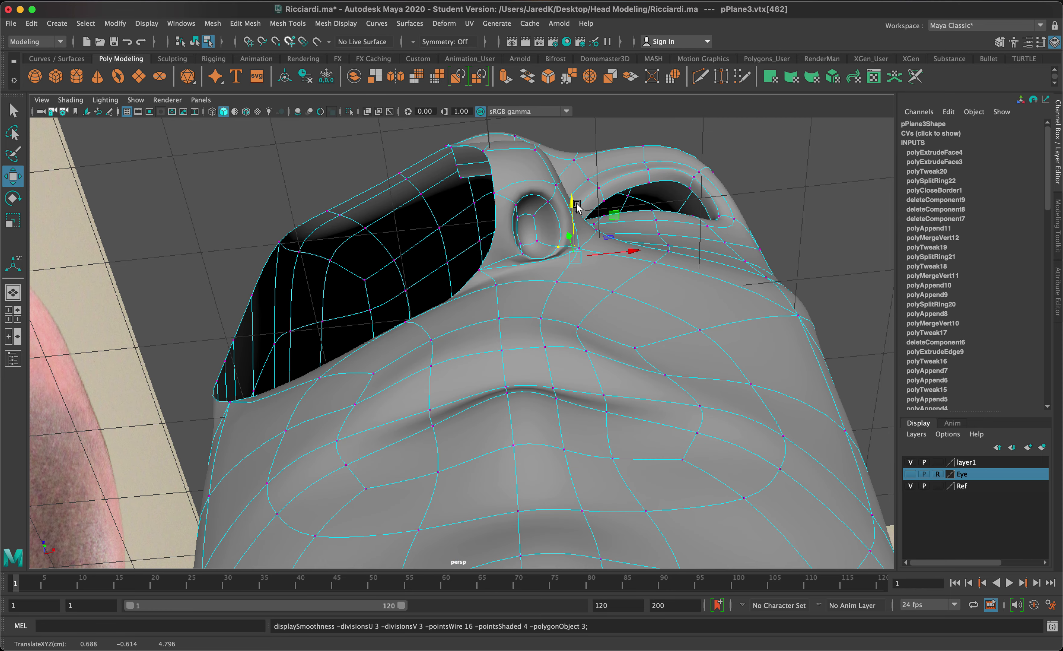
mouse_move(636, 251)
mouse_down()
mouse_move(611, 249)
mouse_move(625, 254)
mouse_up()
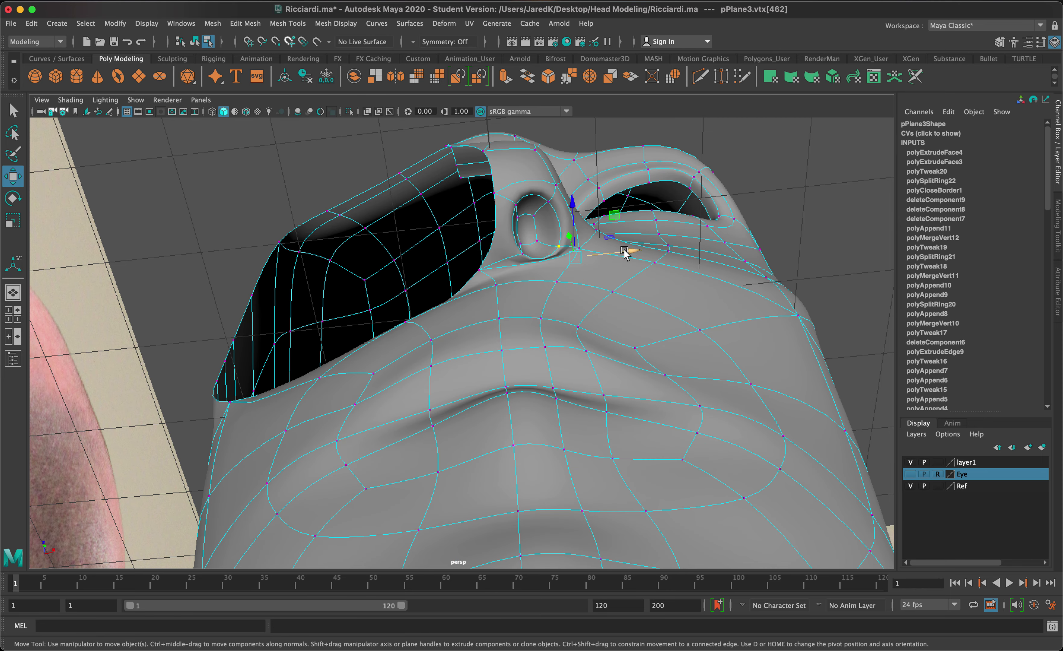
click(533, 242)
drag(528, 209, 536, 207)
alt+drag(537, 209, 510, 327)
key(3)
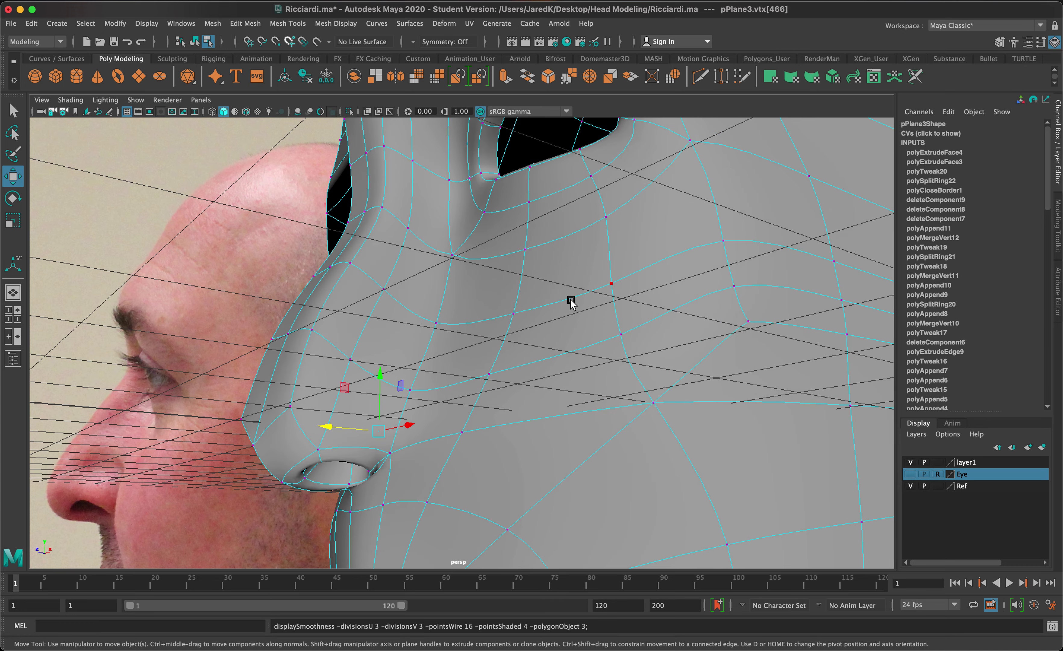
- Raise the vertex at the inner edge of the nostril along Y, then preview it smoothed
key(1)
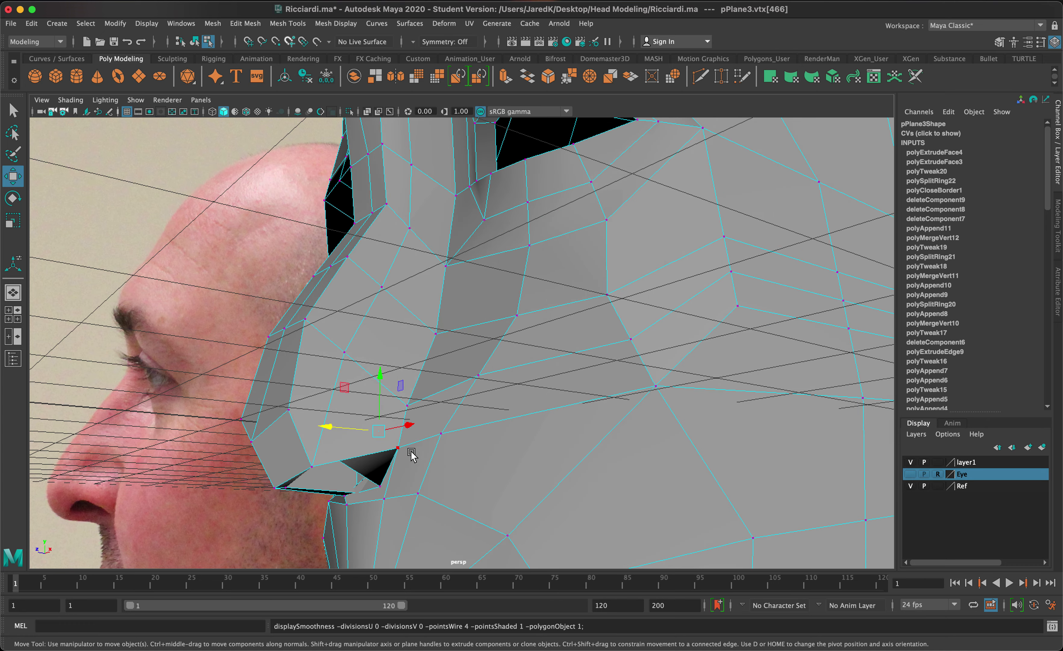
alt+drag(412, 455, 572, 394)
click(521, 391)
drag(628, 363, 626, 352)
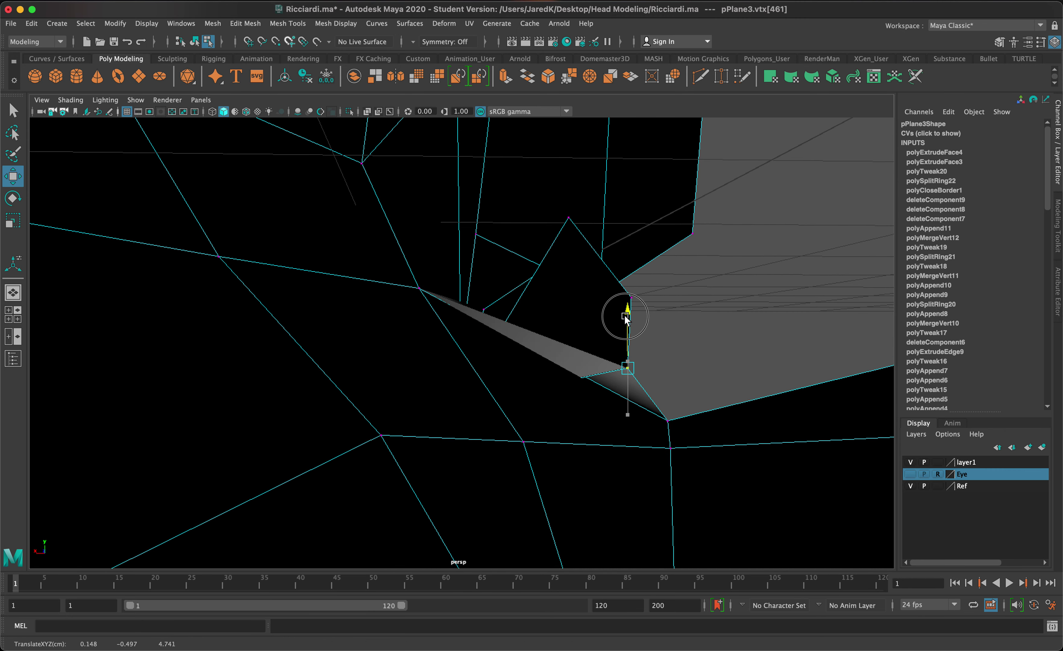
alt+drag(628, 305, 420, 489)
key(3)
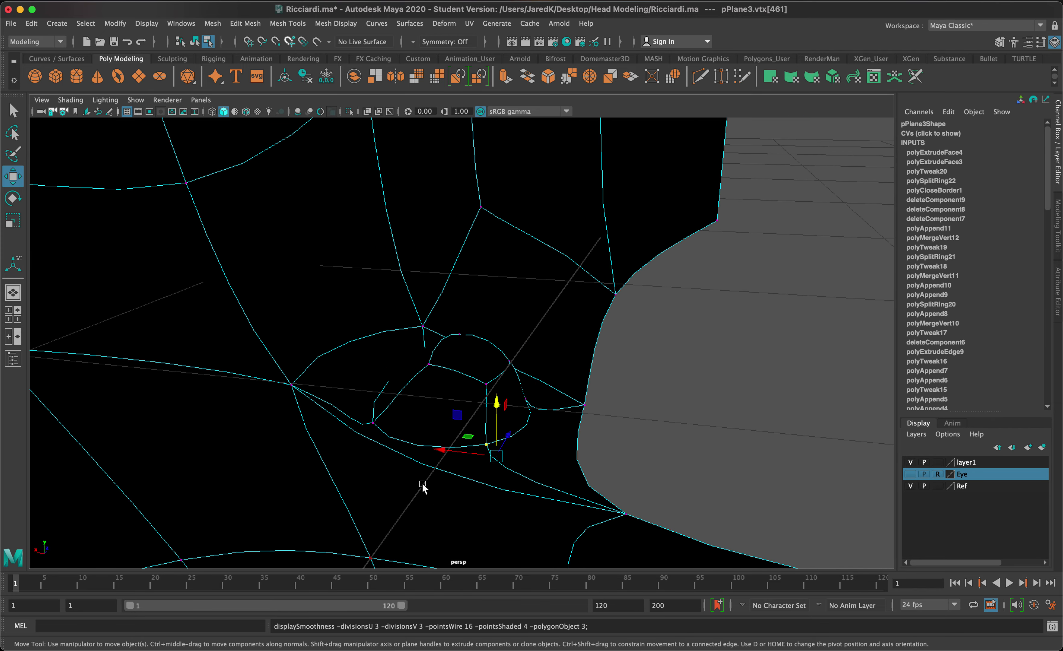
mouse_move(530, 432)
alt+mouse_down()
mouse_move(422, 408)
mouse_move(537, 411)
mouse_move(538, 394)
mouse_move(453, 426)
mouse_move(499, 426)
mouse_move(463, 435)
mouse_move(472, 437)
alt+mouse_up()
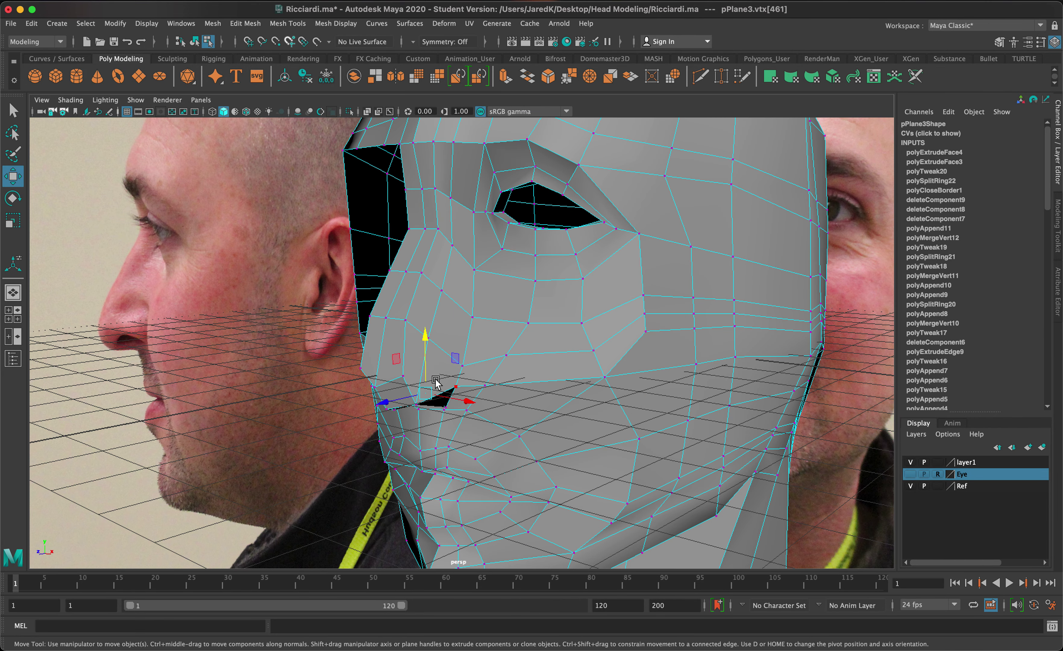
- Nudge a vertex on the side of the nose upward
alt+drag(444, 373, 474, 367)
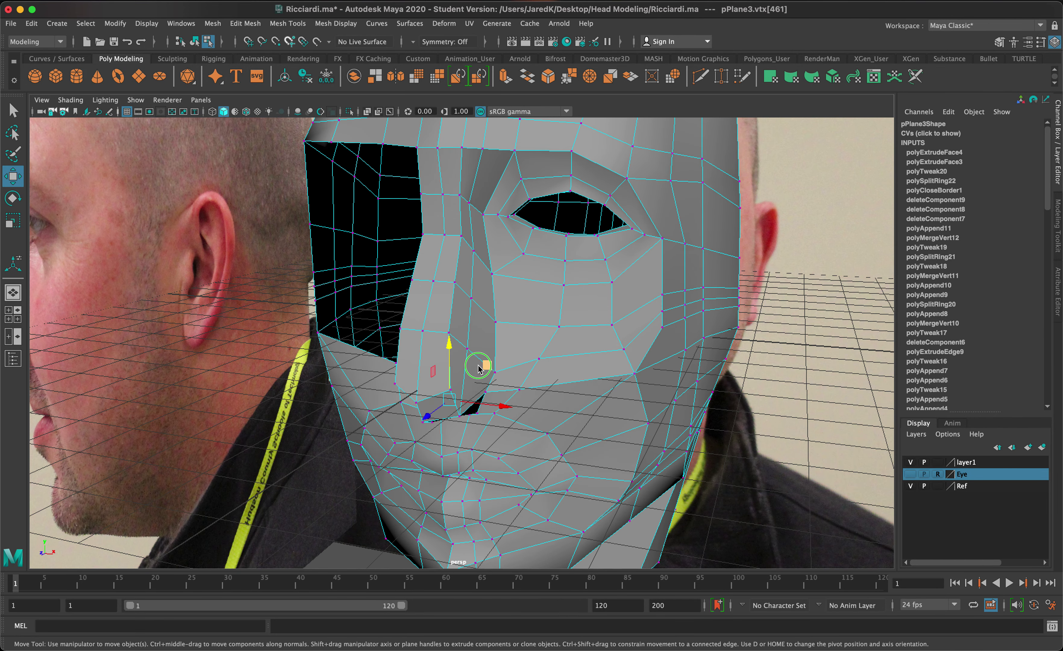
right_drag(478, 326, 534, 318)
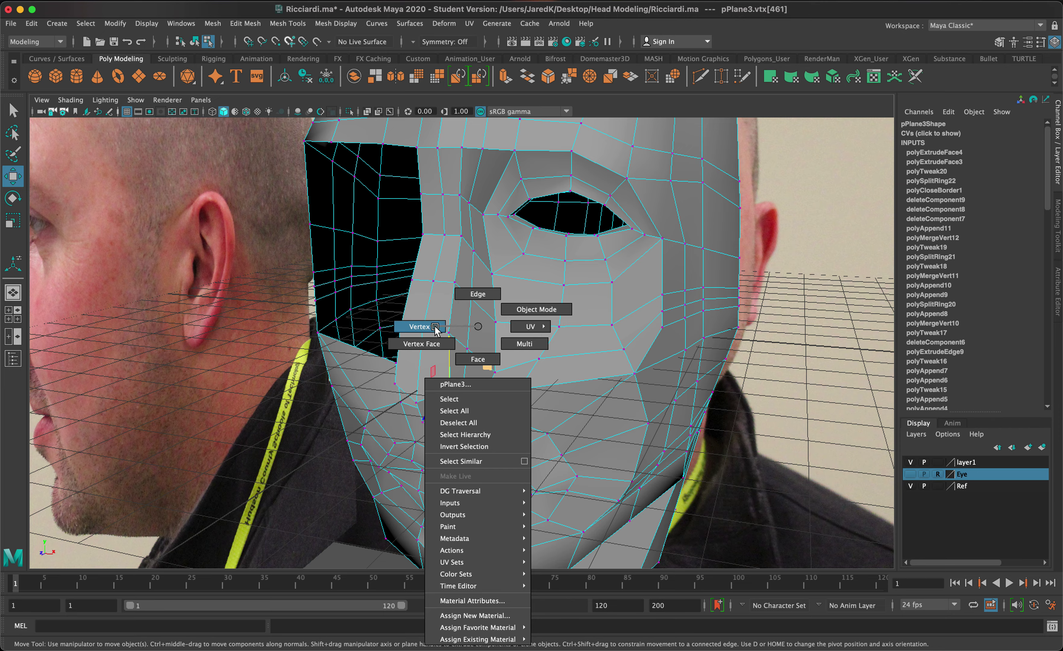
right_drag(436, 330, 436, 330)
click(469, 355)
alt+drag(469, 355, 482, 289)
drag(488, 224, 482, 236)
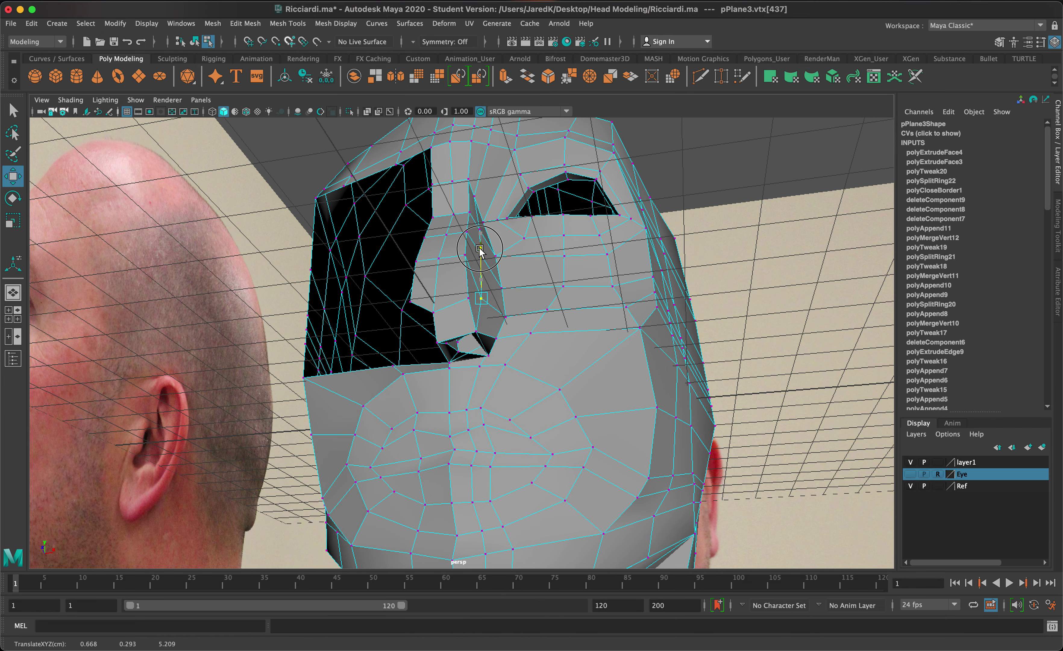
- With smooth preview on, extrude the face beside the nostril
key(3)
alt+drag(563, 349, 523, 365)
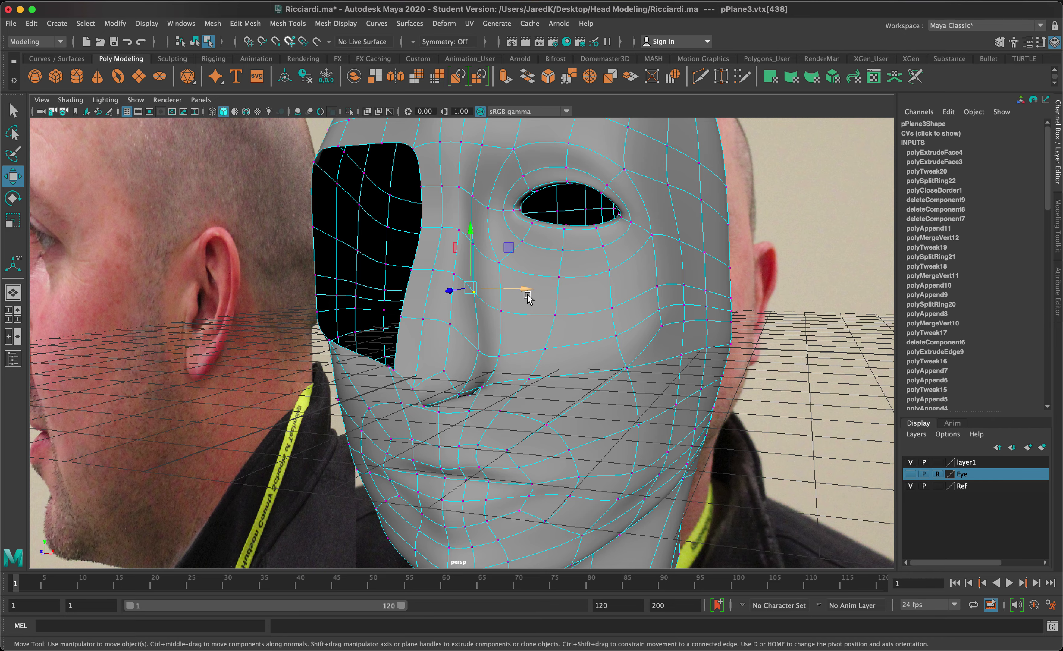
alt+drag(511, 333, 489, 329)
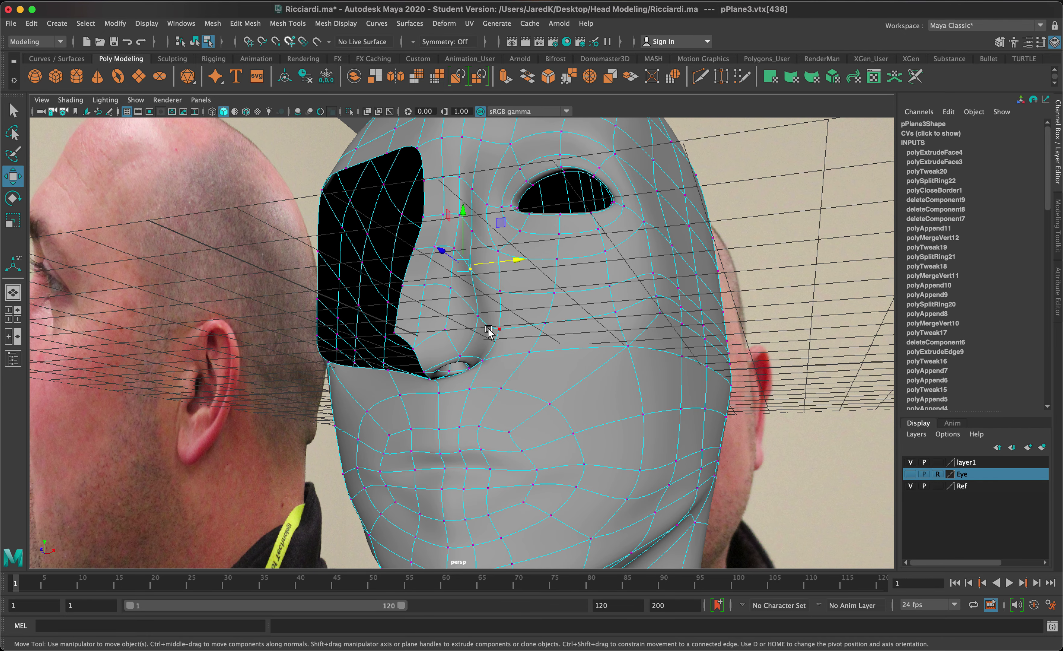
right_drag(488, 332, 487, 354)
click(483, 342)
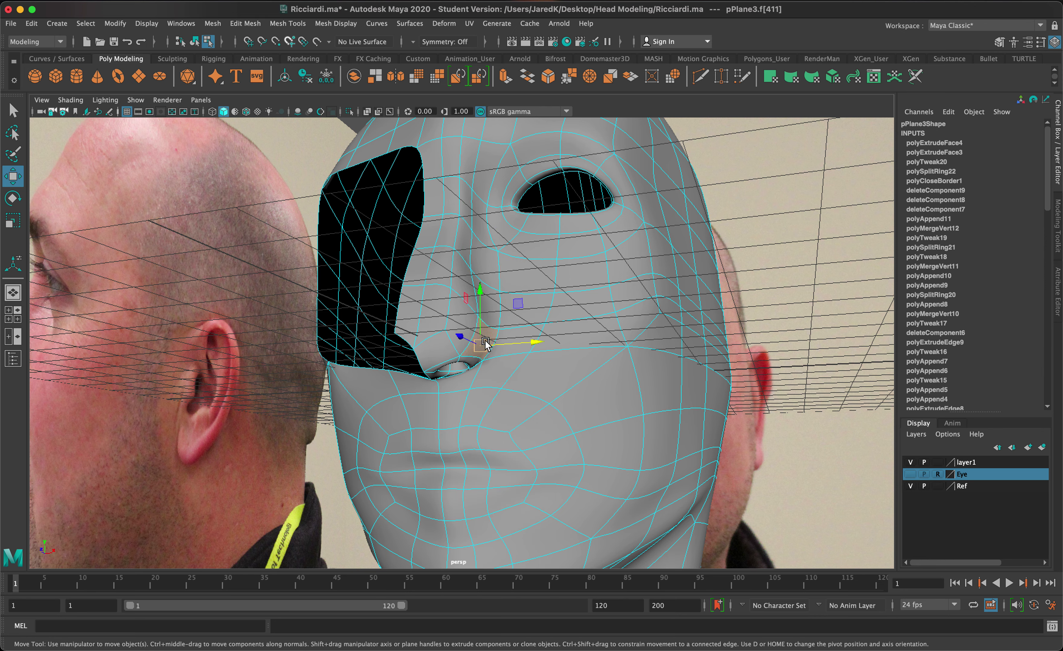
key(ctrl+e)
- Undo the outward push and slide the extruded nostril face 0.232 along world X
mouse_move(509, 363)
mouse_down()
mouse_move(520, 367)
mouse_move(451, 373)
mouse_move(468, 379)
mouse_move(524, 354)
mouse_up()
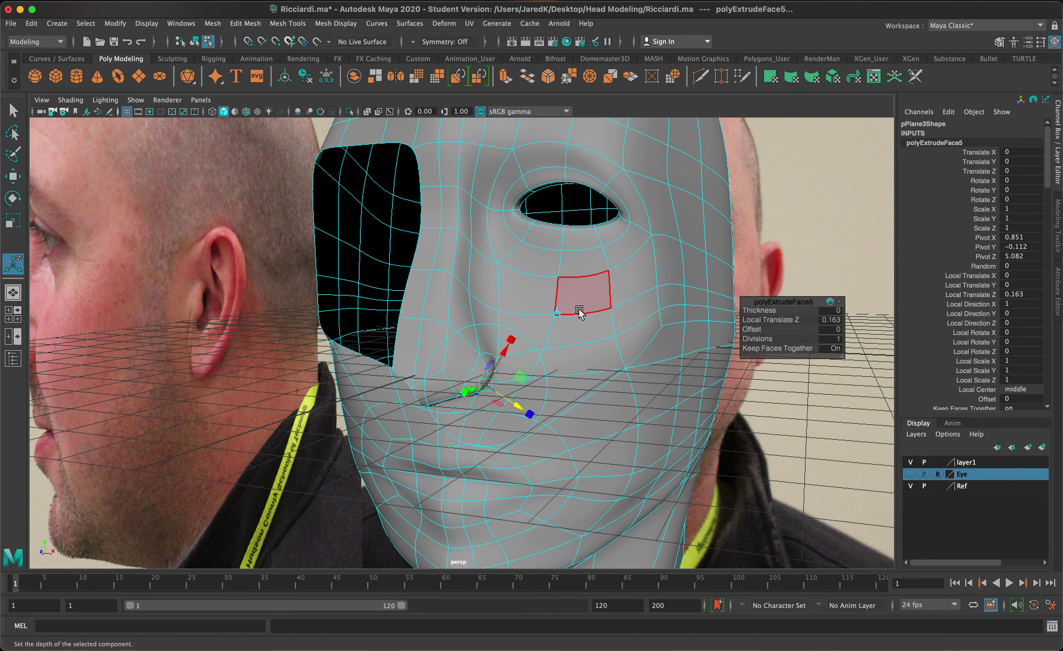
key(ctrl+z)
click(549, 309)
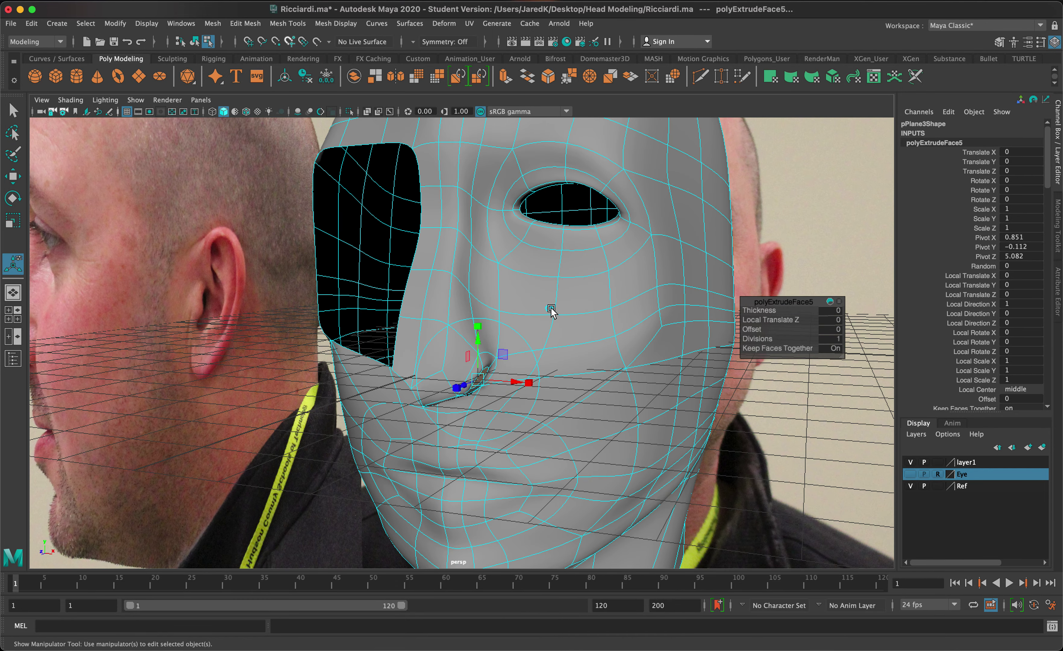
drag(519, 384, 399, 397)
scroll(471, 401, up, 5)
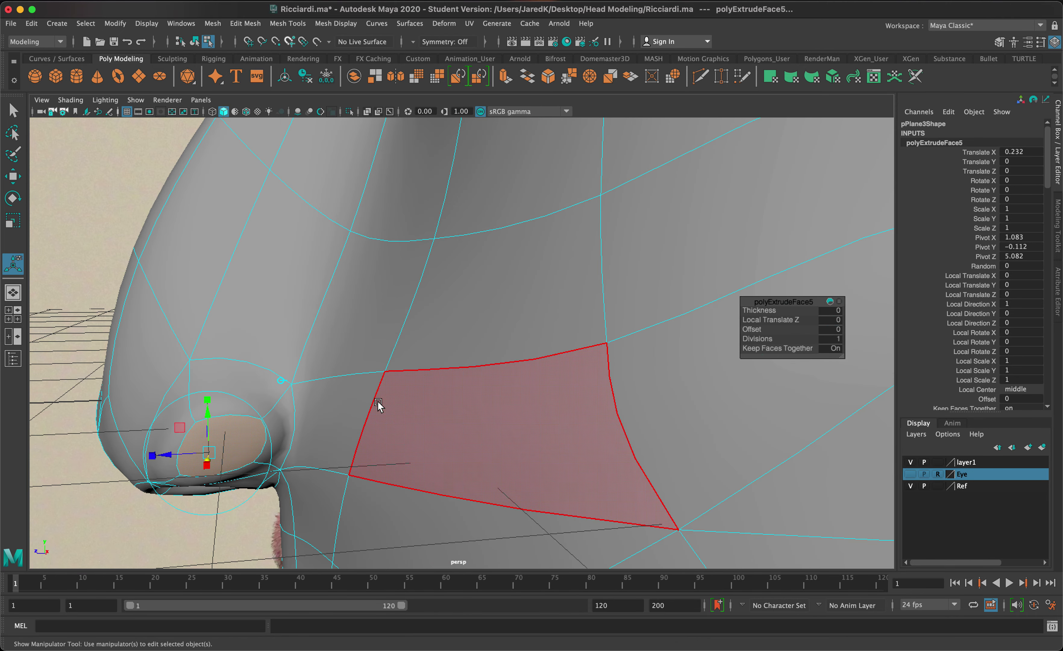
- In the unsmoothed cage view, remove the small triangular face beside the nostril wing
key(f)
click(520, 325)
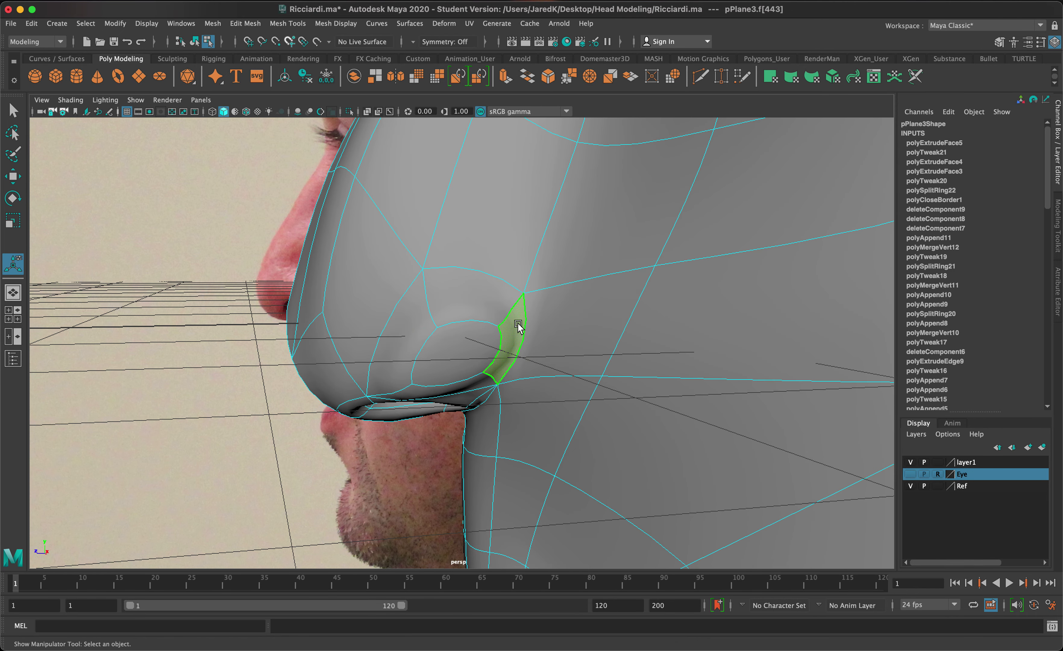
key(1)
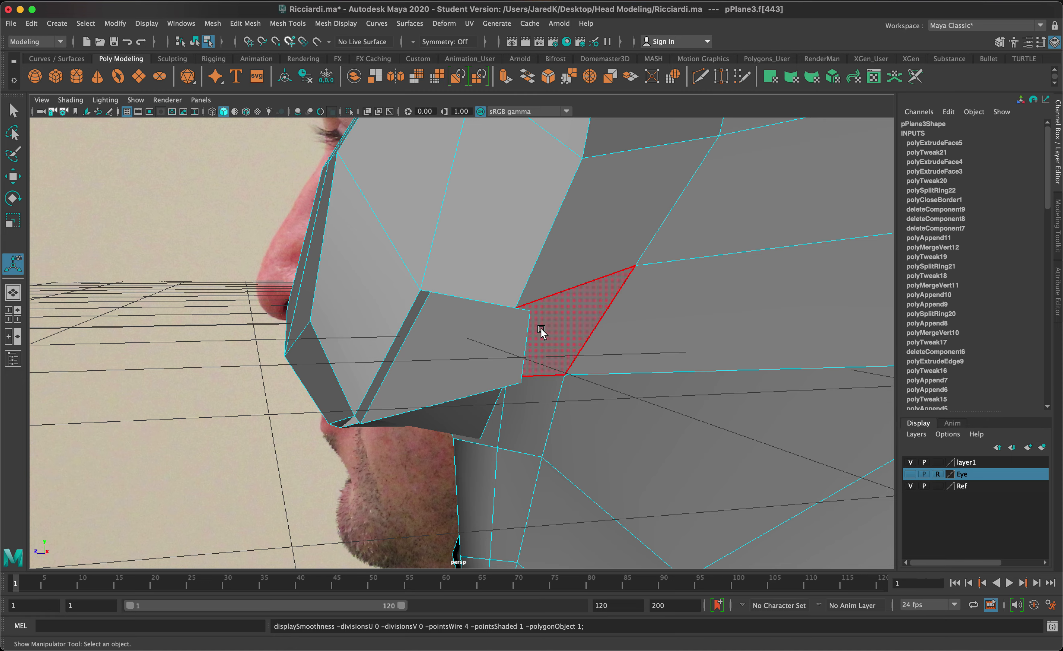
click(541, 328)
alt+drag(560, 327, 541, 342)
click(464, 382)
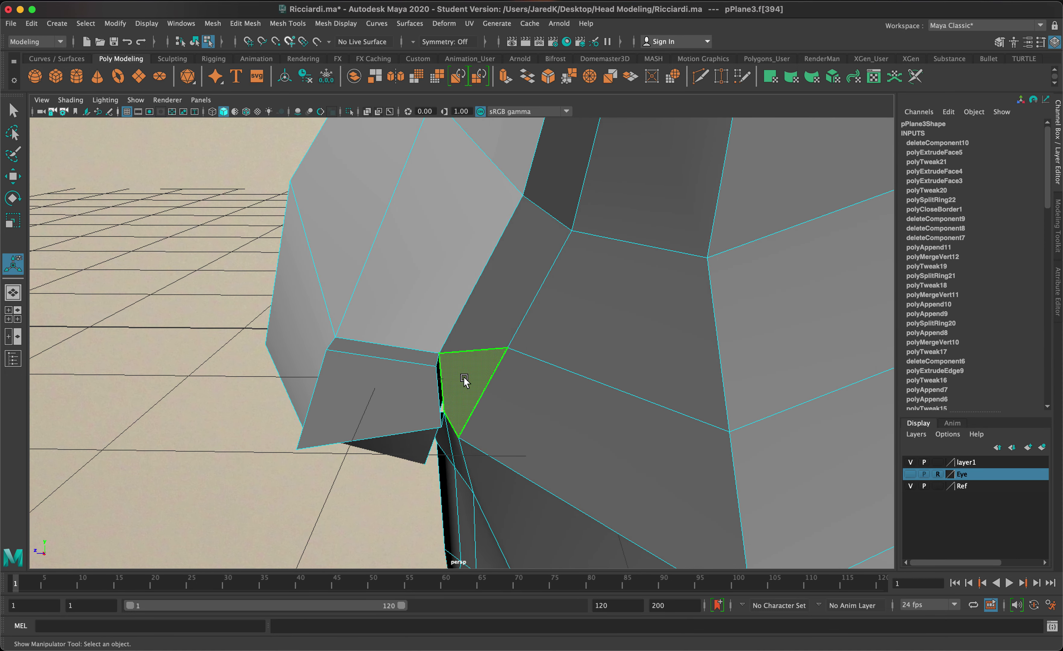
click(471, 371)
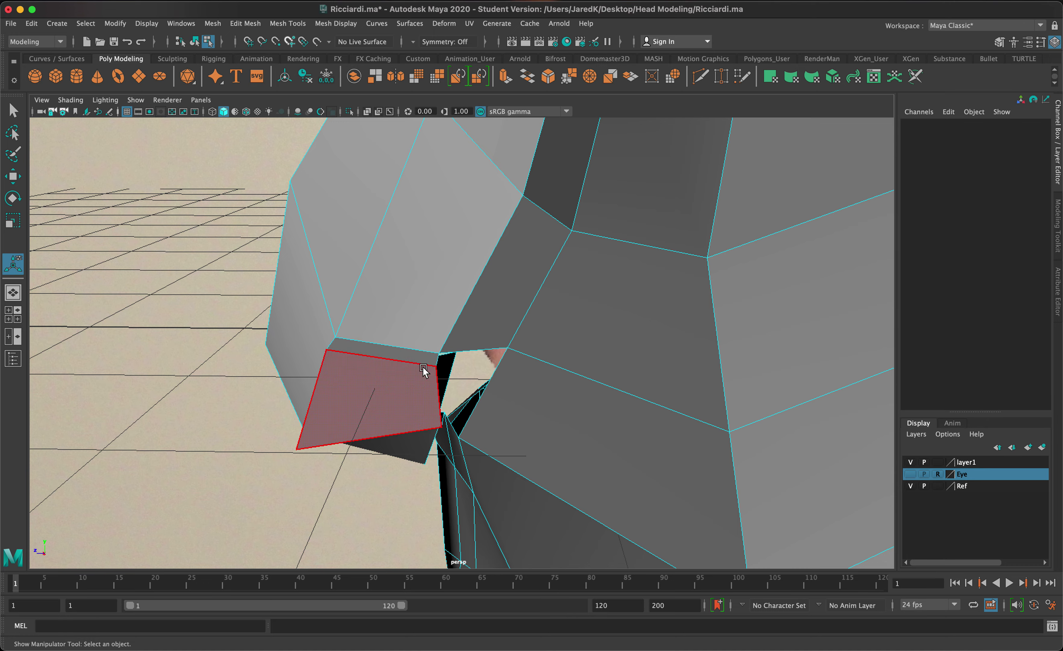
alt+drag(427, 368, 464, 385)
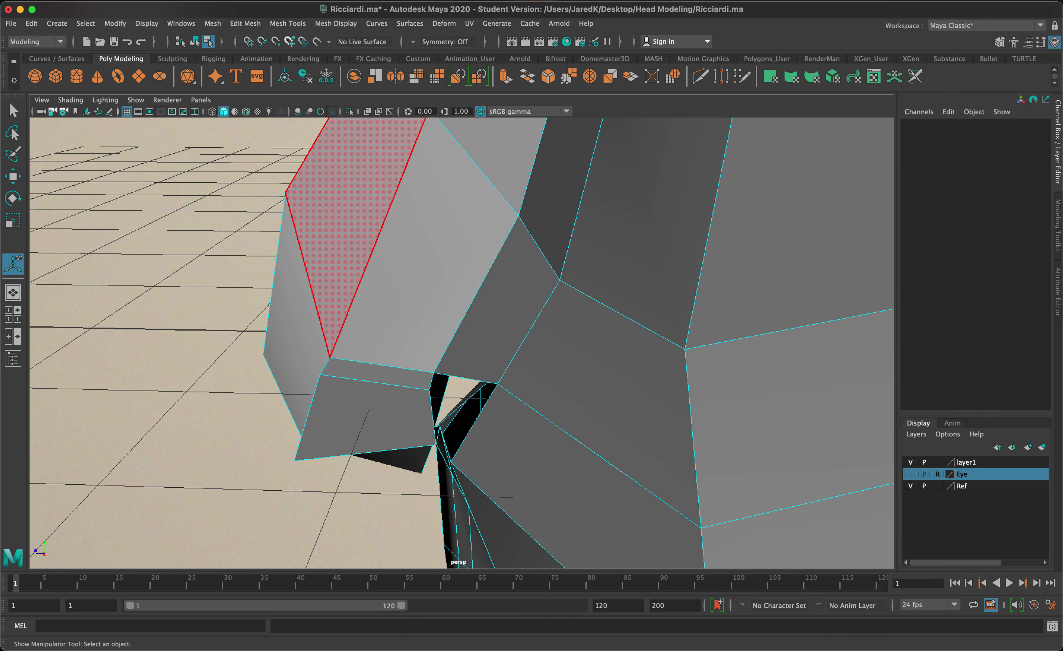
- Fill the first gap beside the nostril wing with Append to Polygon
click(288, 23)
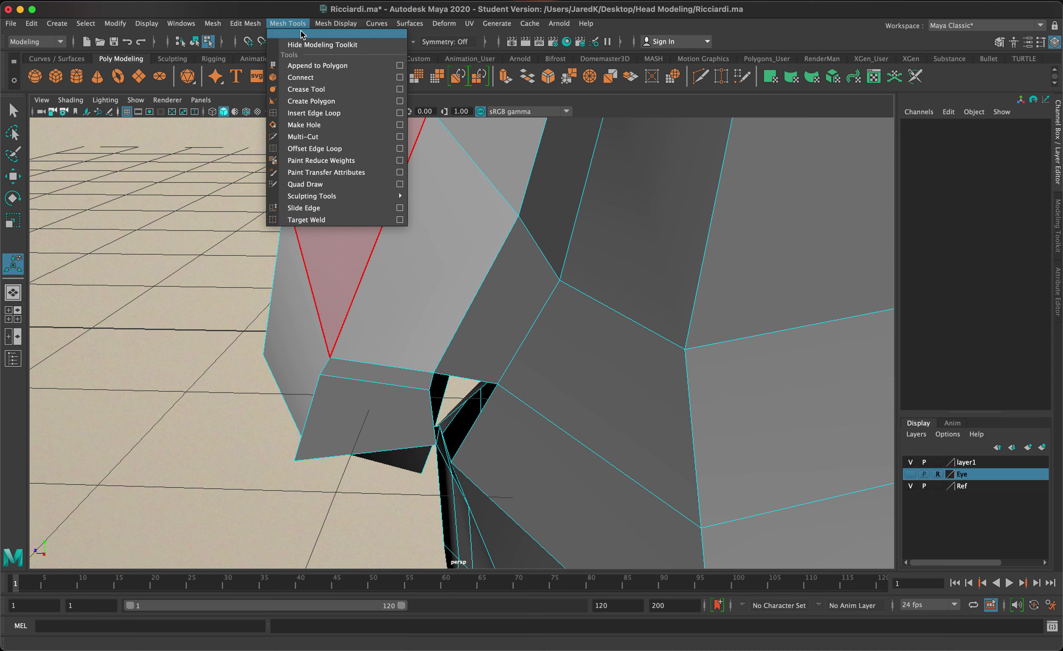
click(306, 65)
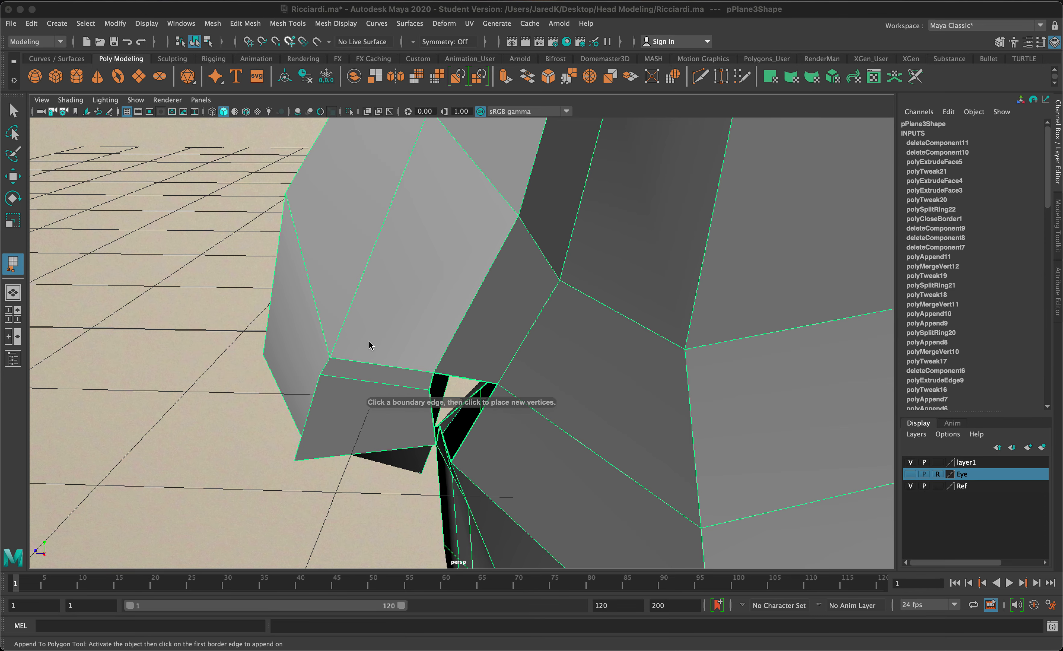
click(434, 426)
click(462, 438)
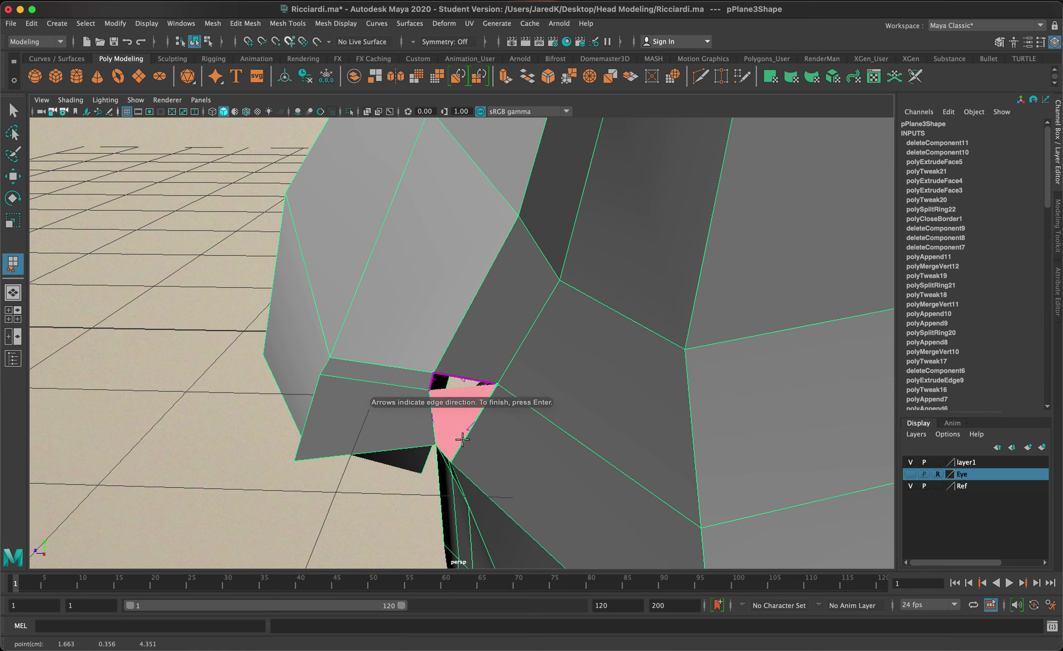
key(Return)
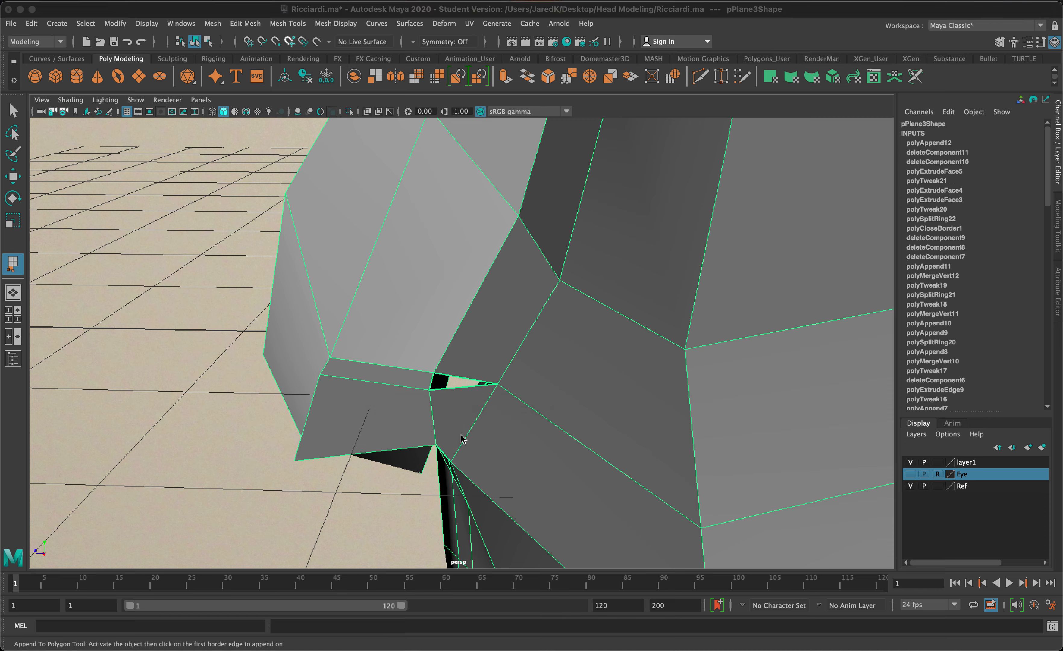
- Append a second face closing the next gap, then check the nostril smoothed
click(461, 388)
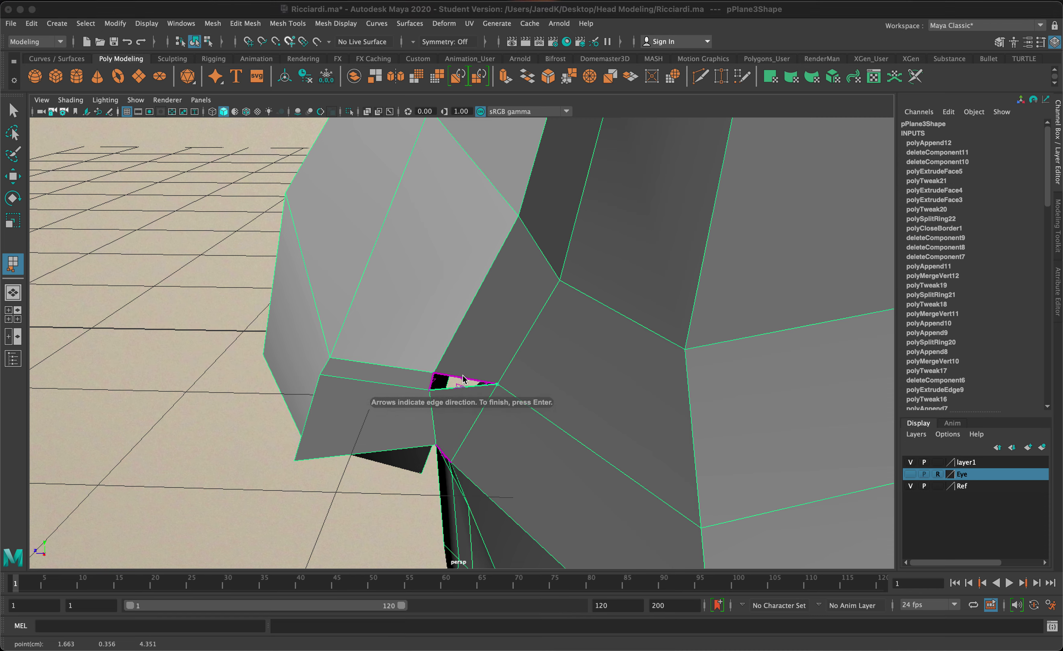
click(462, 376)
key(w)
scroll(462, 376, down, 3)
key(3)
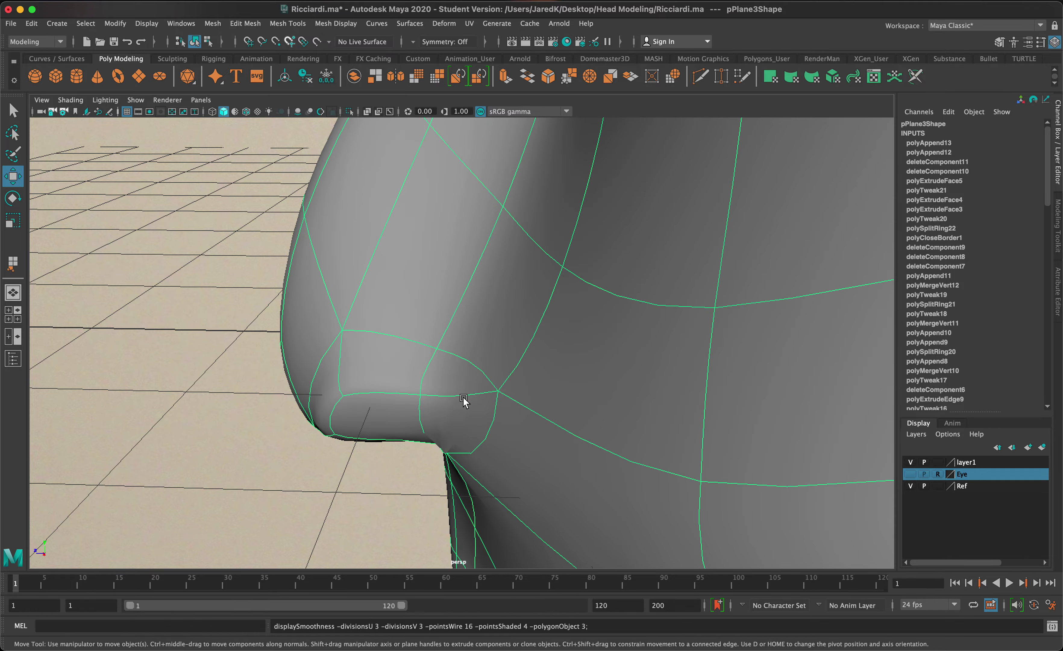
alt+drag(465, 404, 531, 325)
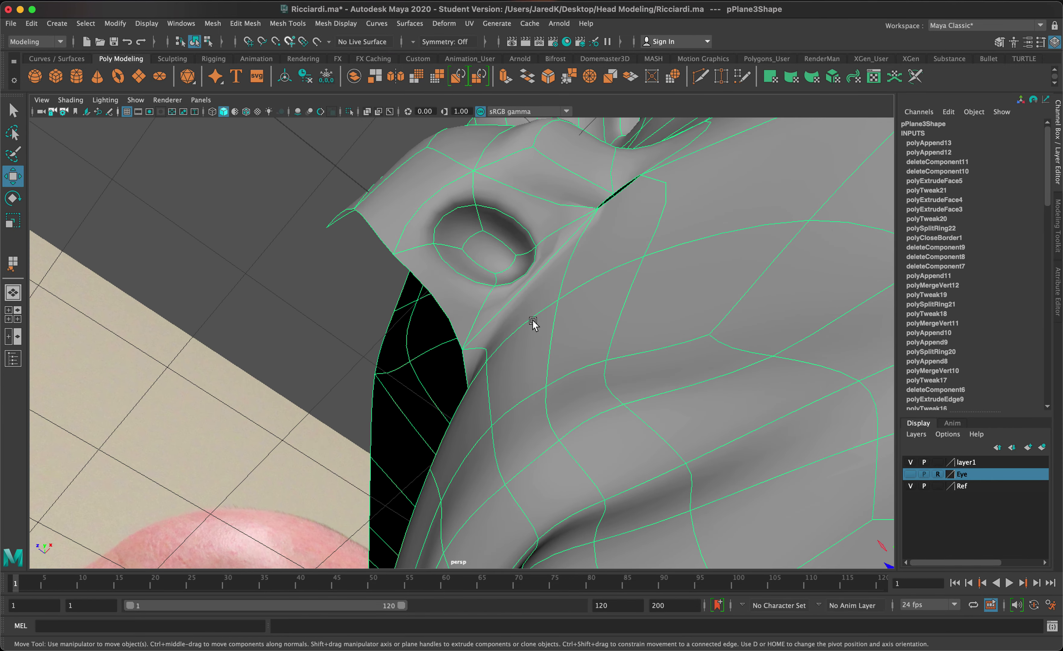
- Close the thin sliver between nostril wing and cheek with an appended face
key(q)
click(588, 252)
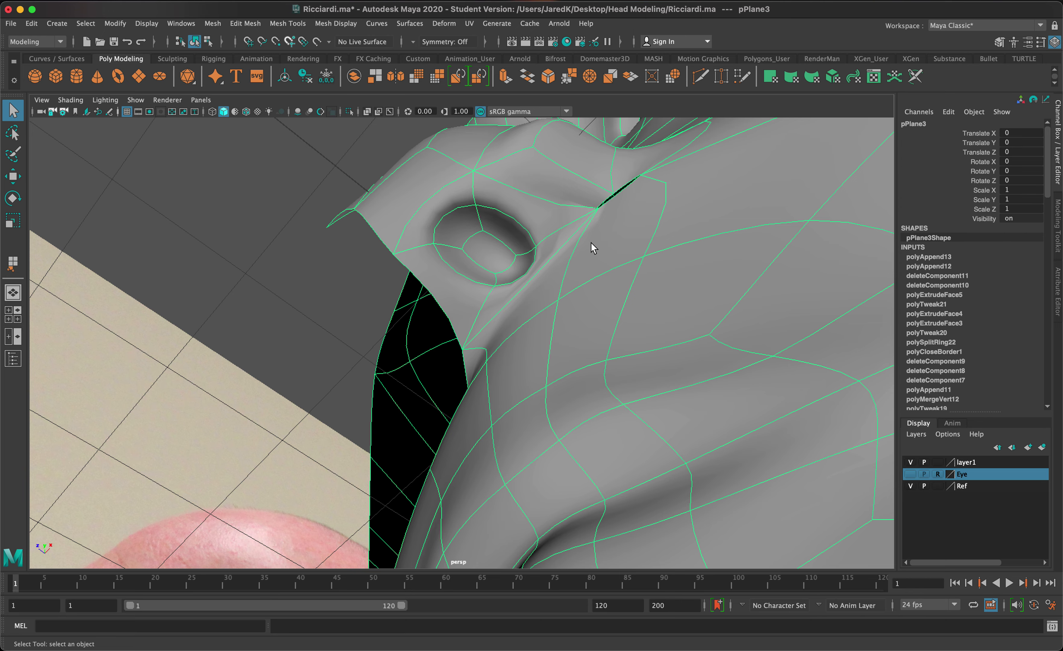
key(1)
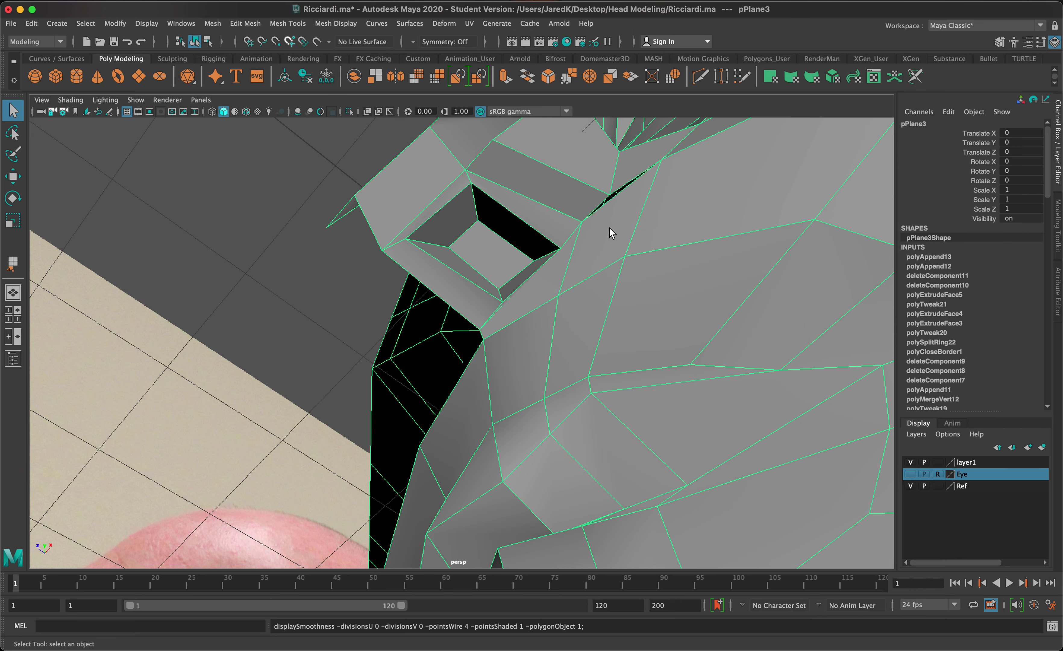
key(y)
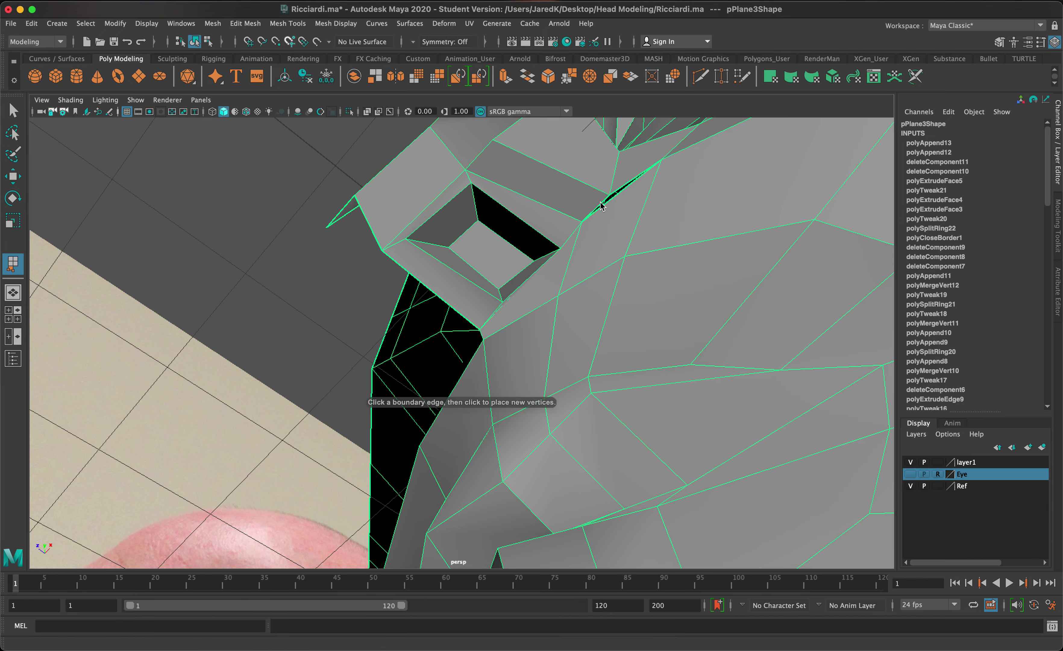
click(602, 205)
click(611, 193)
key(Return)
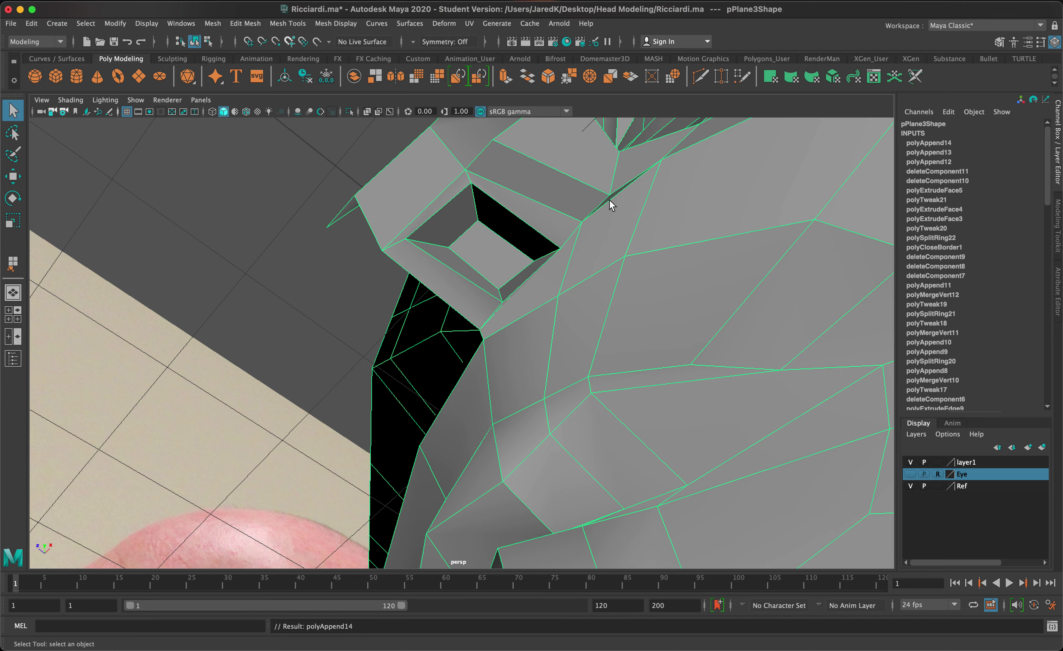
- Shift the first nostril-edge vertex to the left in the front view
key(3)
alt+drag(616, 221, 676, 301)
right_drag(676, 301, 620, 311)
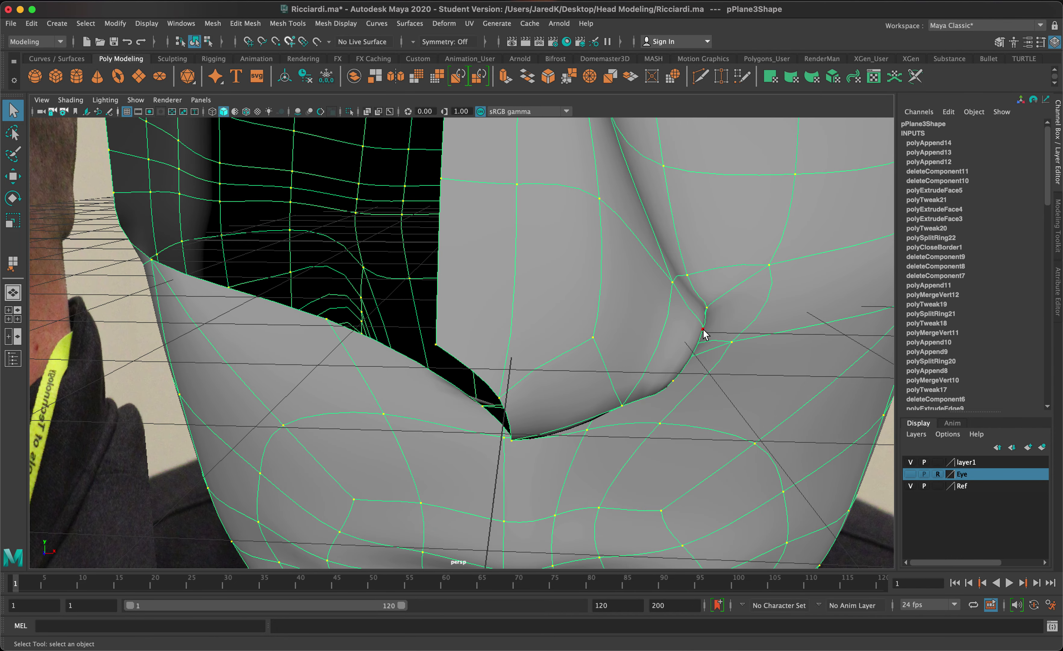
click(703, 331)
key(space)
key(space)
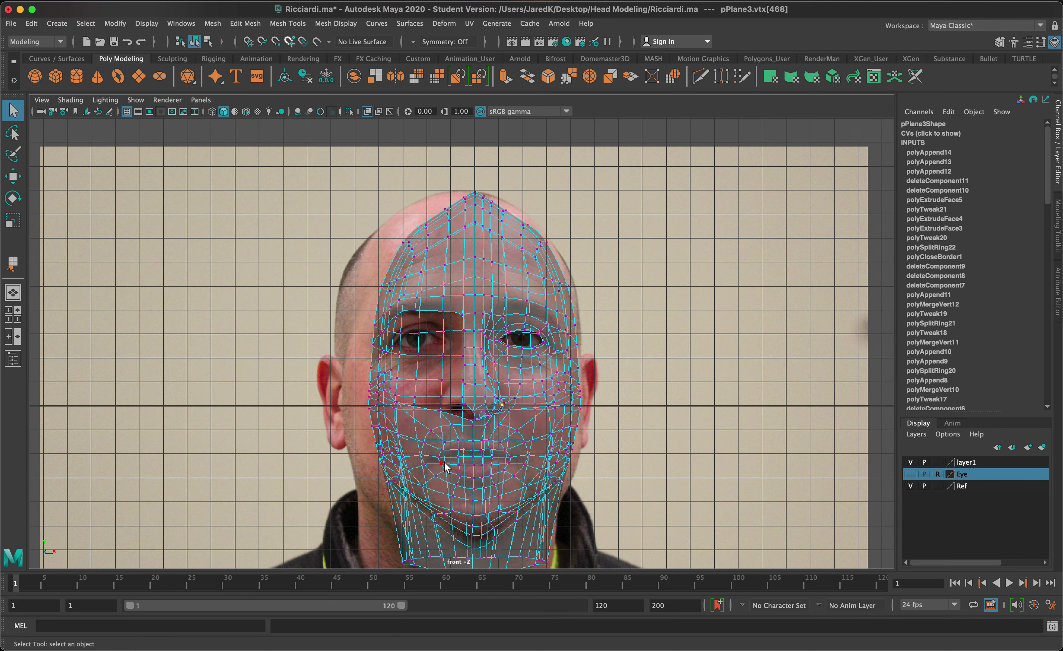
scroll(487, 441, up, 5)
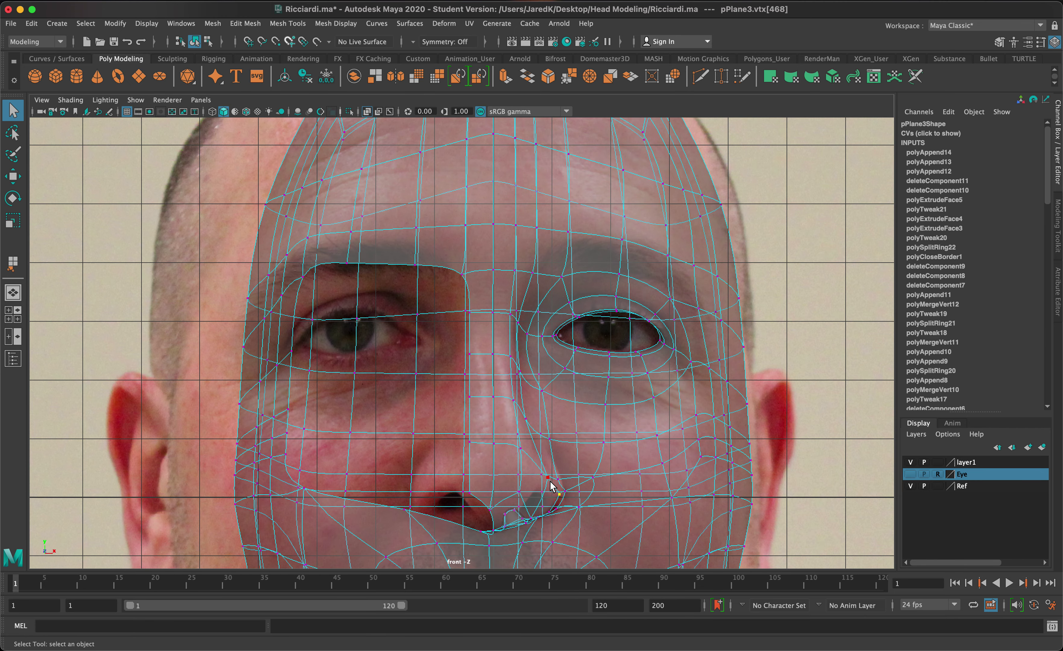
key(w)
drag(605, 478, 590, 482)
- Push the next nostril vertices outward along X to widen the wing
click(549, 516)
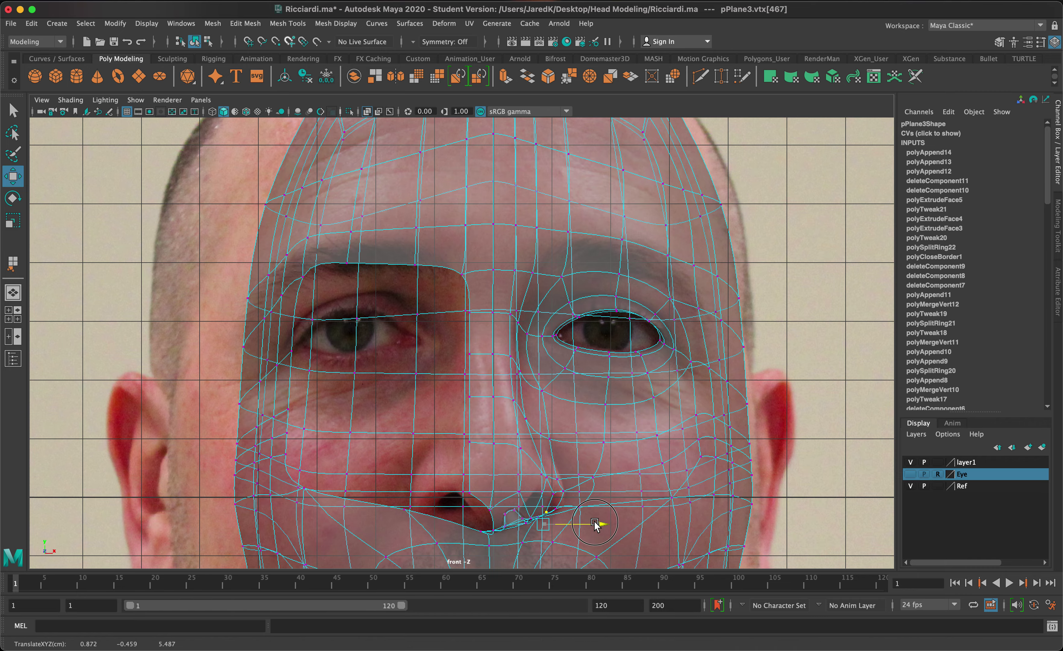
key(space)
key(space)
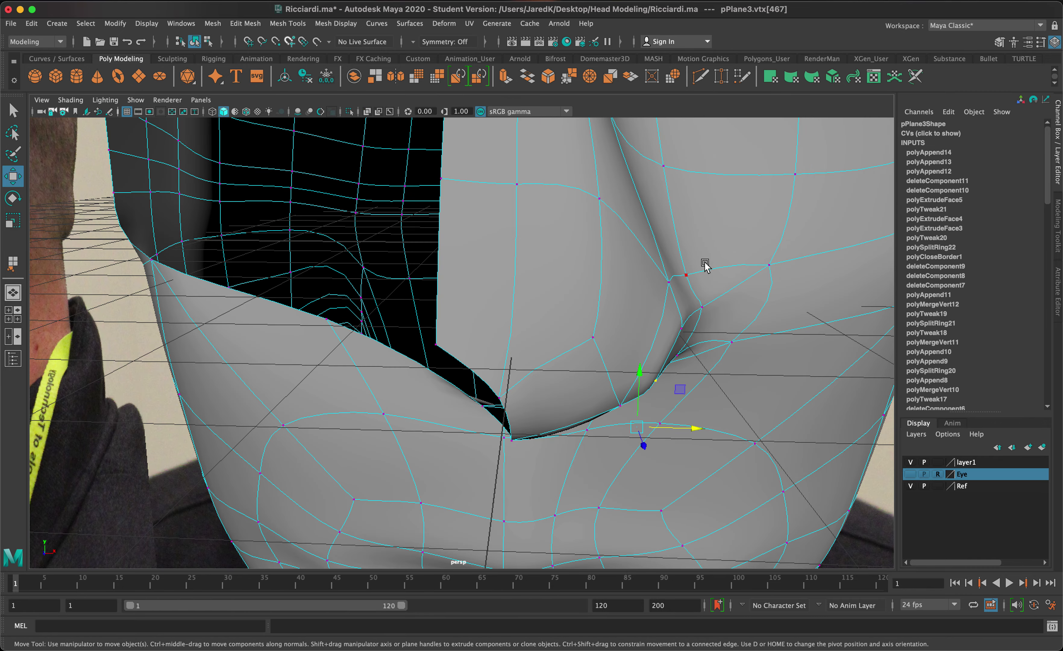
alt+drag(703, 262, 730, 155)
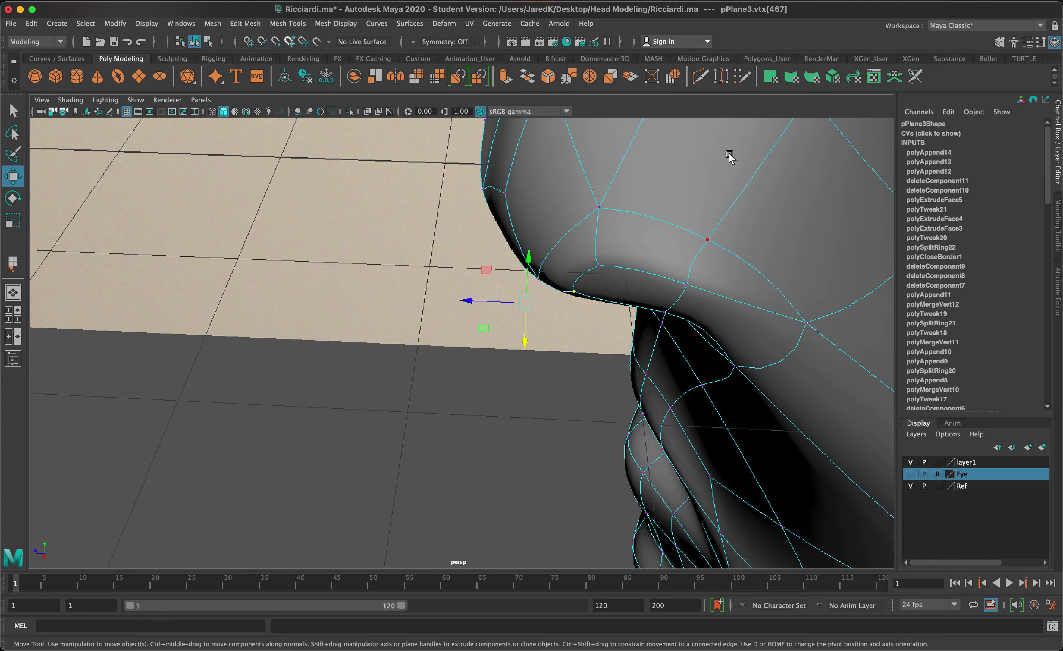
drag(480, 292, 515, 296)
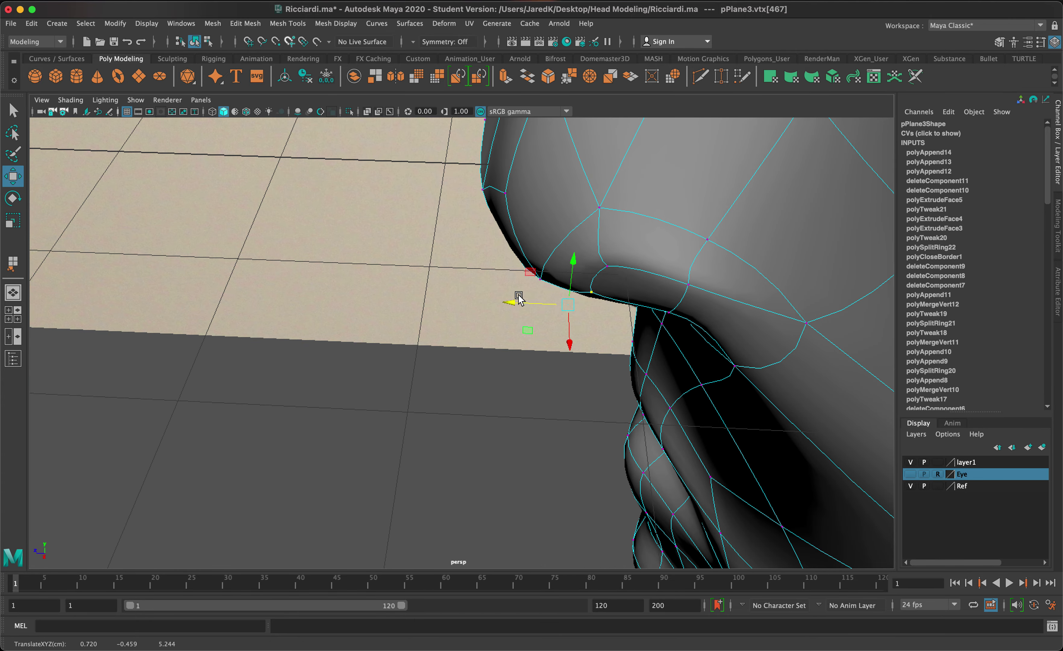
click(632, 264)
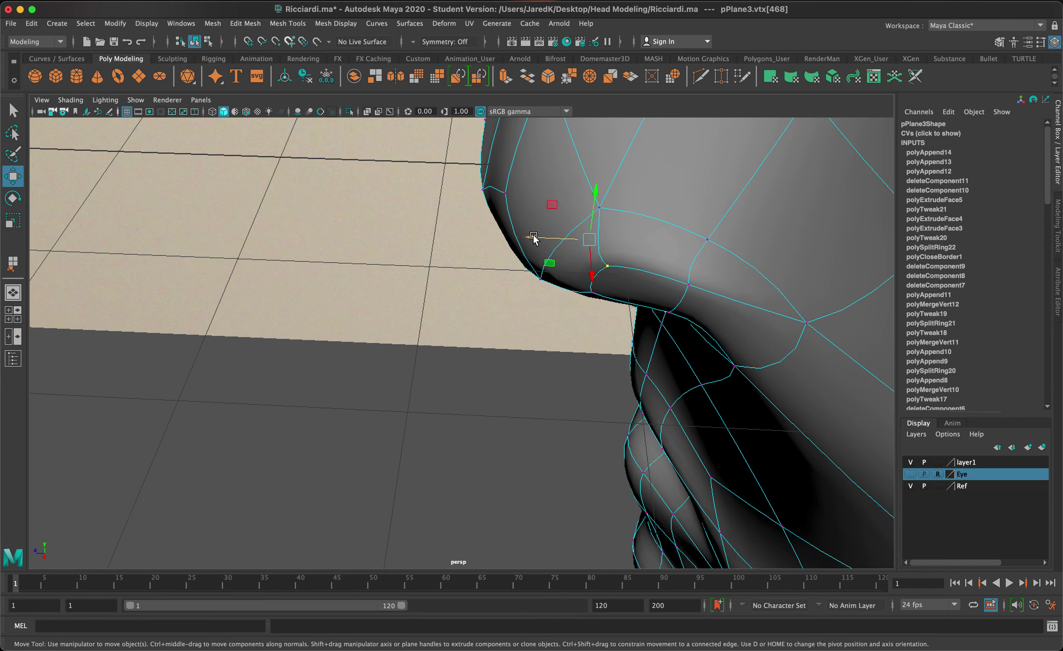
drag(533, 239, 667, 168)
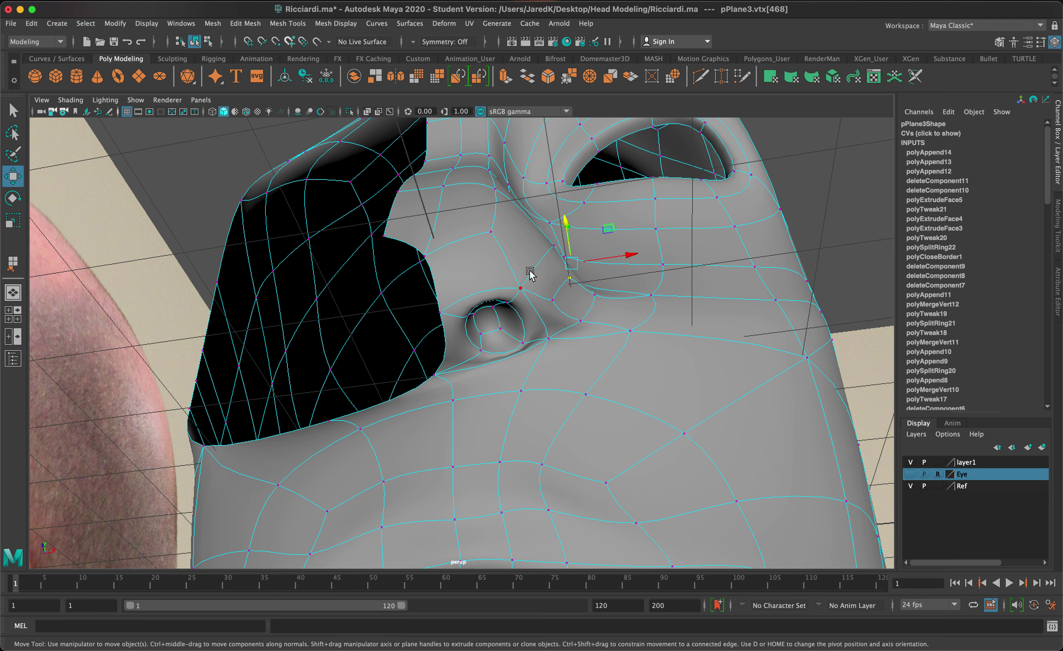
drag(619, 253, 644, 252)
- Move the crease vertex where the wing meets the cheek along X
click(582, 321)
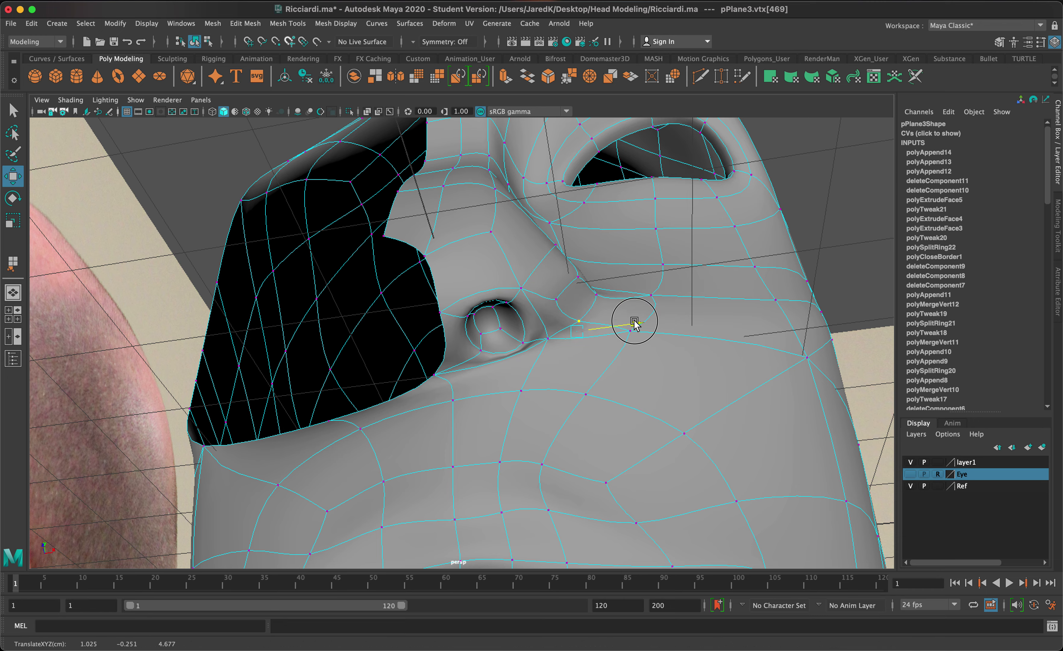
click(596, 296)
drag(634, 291, 624, 296)
click(554, 301)
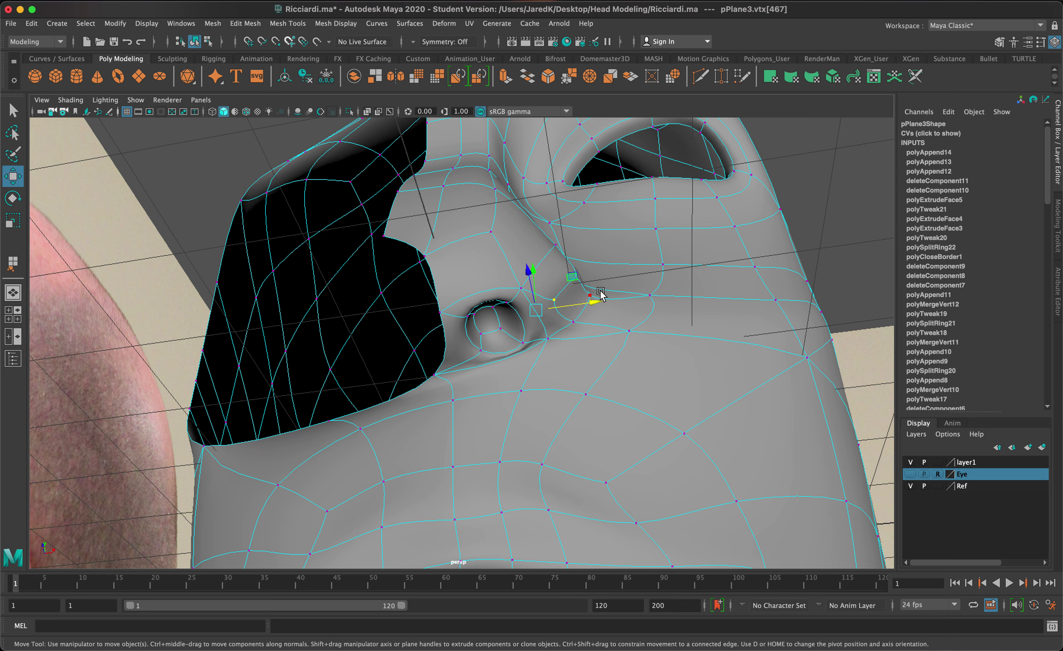
alt+drag(605, 310, 572, 311)
- Reposition the vertices above and beside the nose wing along the crease
scroll(563, 280, up, 5)
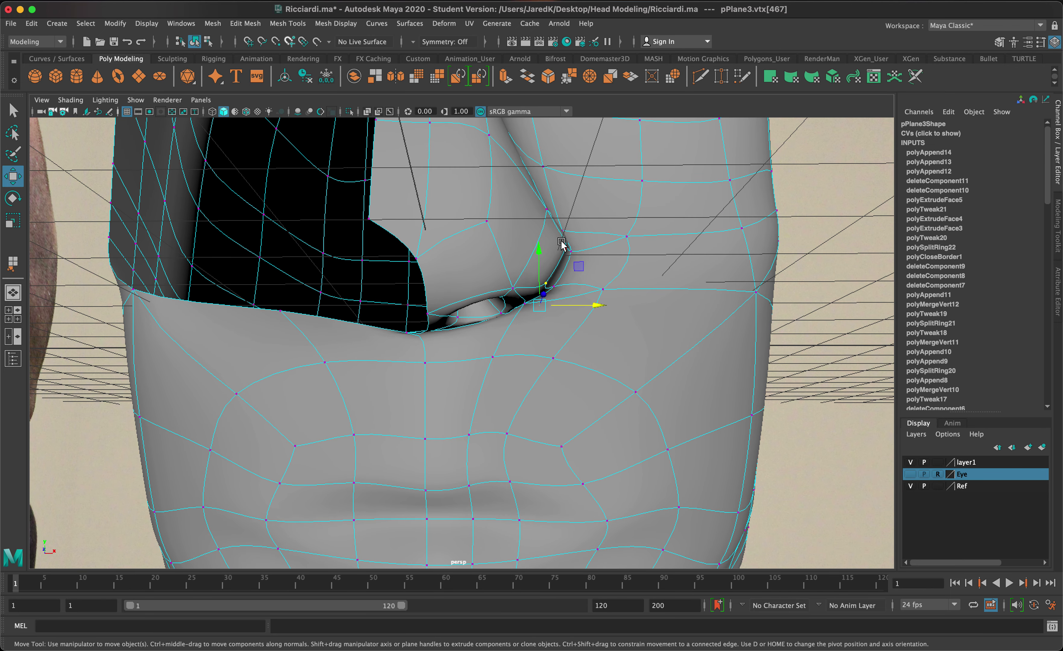
click(564, 245)
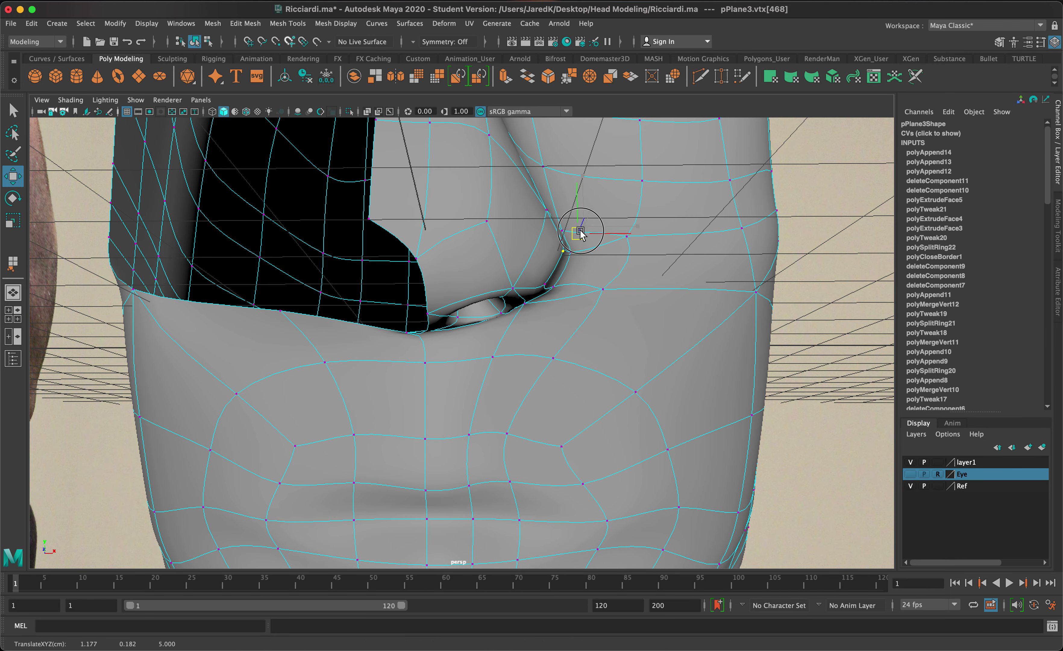
click(546, 211)
drag(546, 217, 526, 231)
click(588, 322)
drag(587, 275, 607, 290)
alt+drag(663, 331, 588, 282)
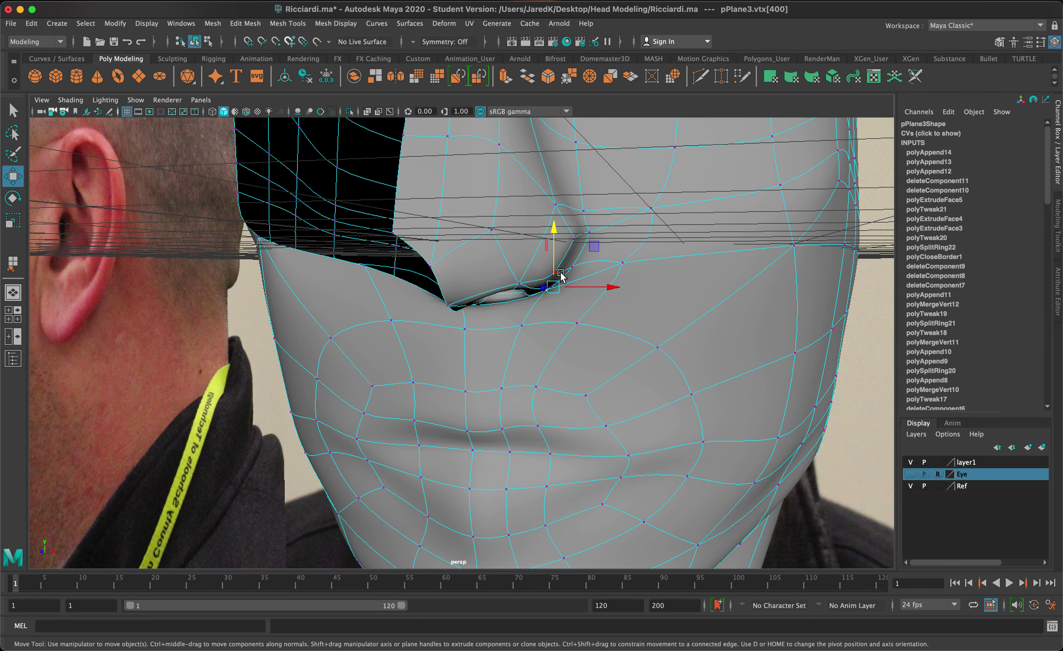
drag(598, 273, 588, 283)
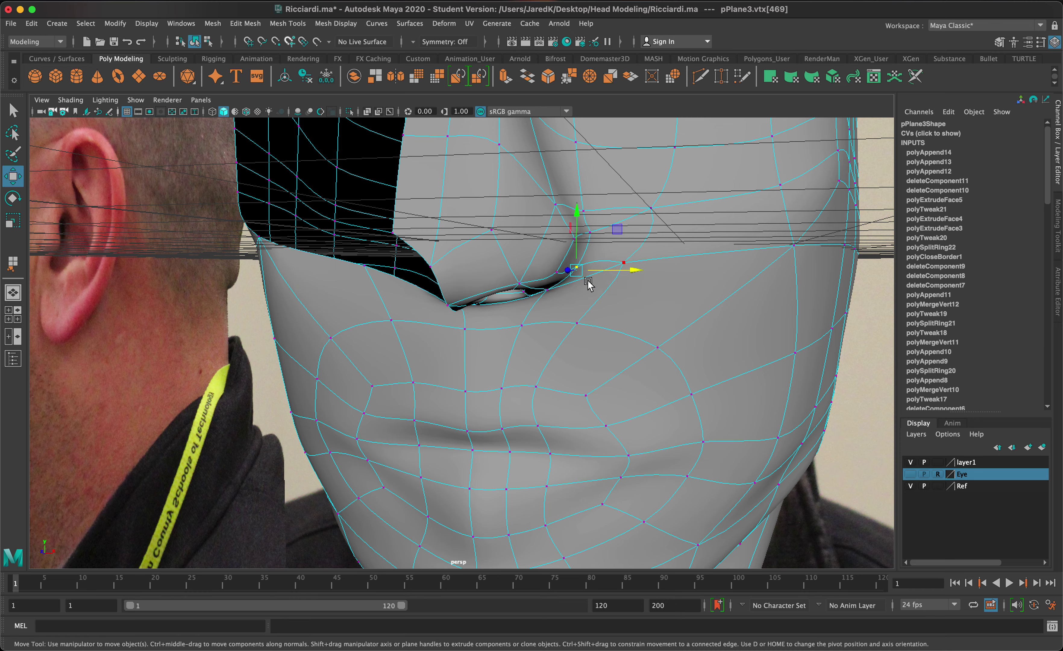
drag(635, 225, 636, 221)
- Rotate the face beside the nose wing to deepen the nostril crease
key(e)
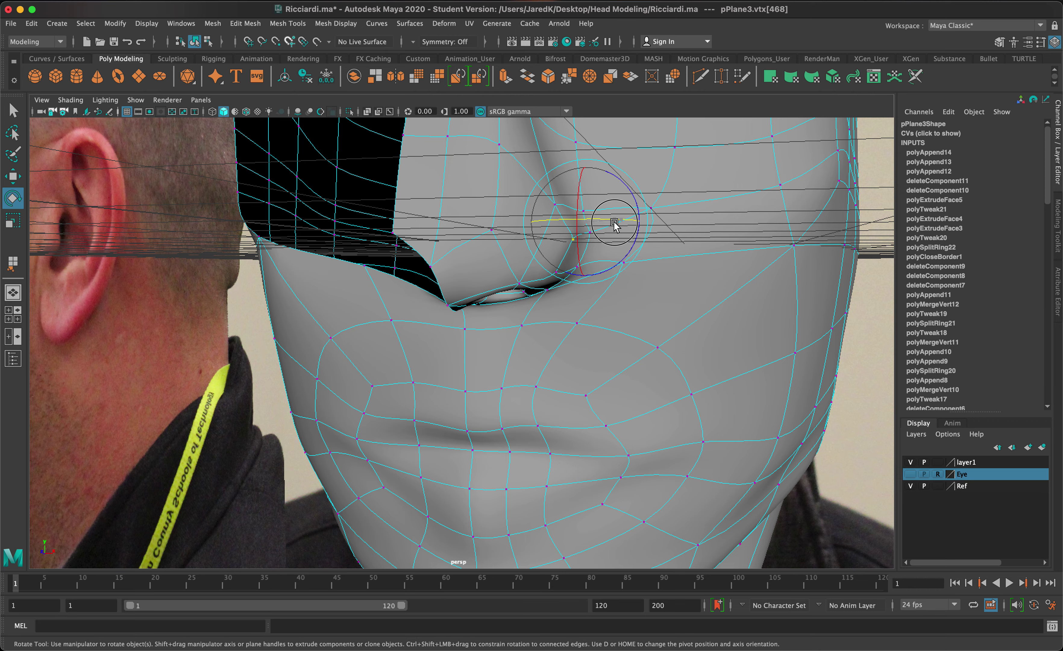
key(q)
alt+drag(620, 237, 570, 268)
right_drag(570, 268, 558, 280)
click(558, 275)
key(e)
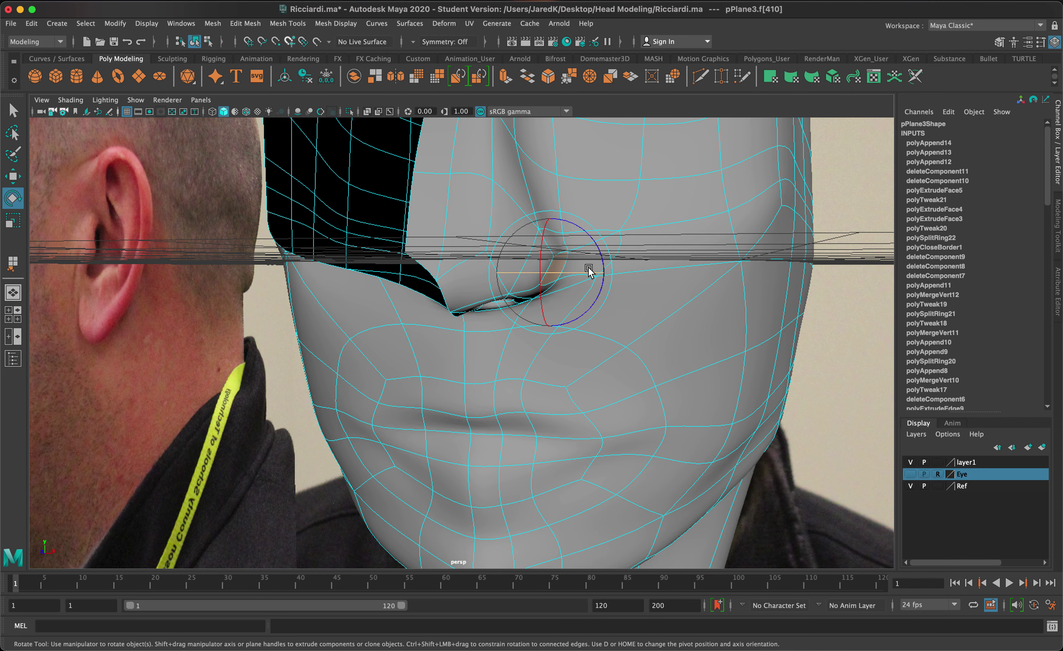
key(q)
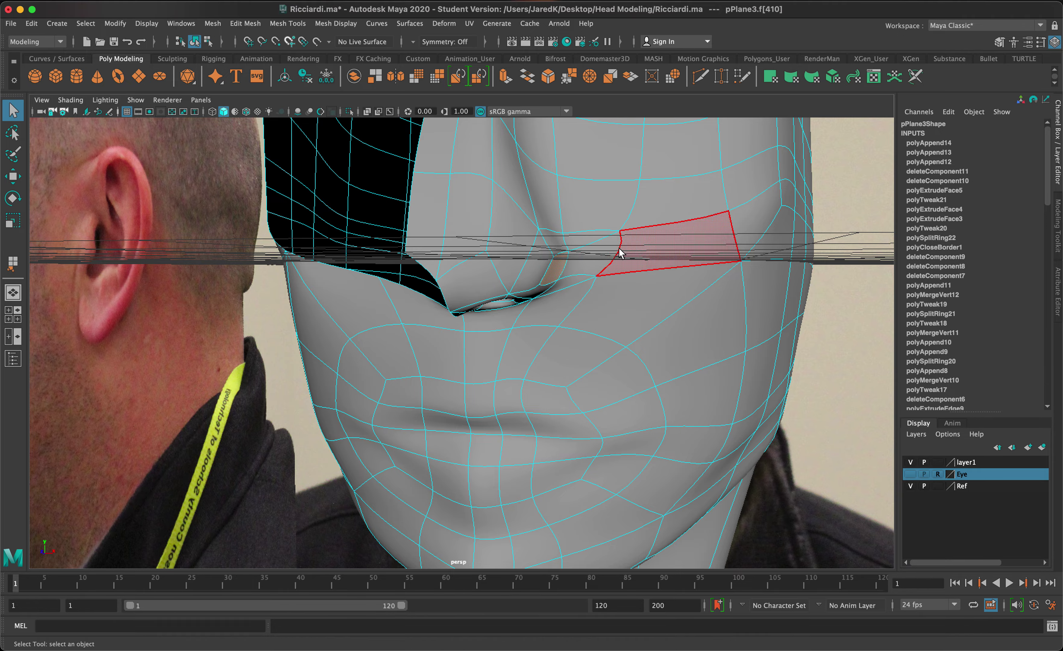
alt+drag(621, 247, 570, 254)
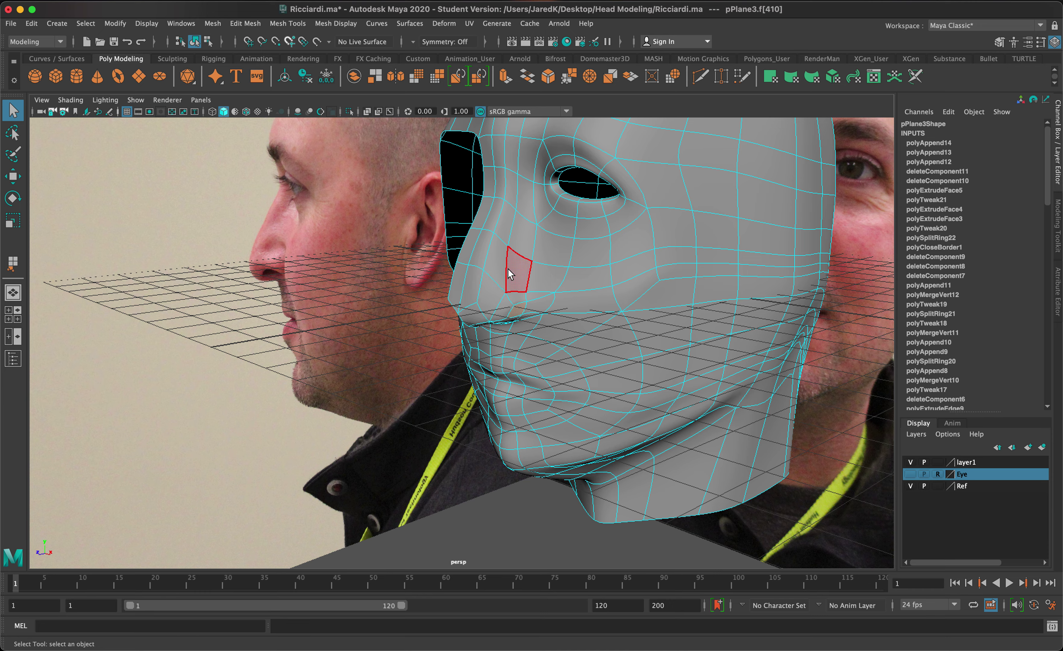
- Insert an edge loop down the cheek beside the nose
click(283, 25)
click(296, 114)
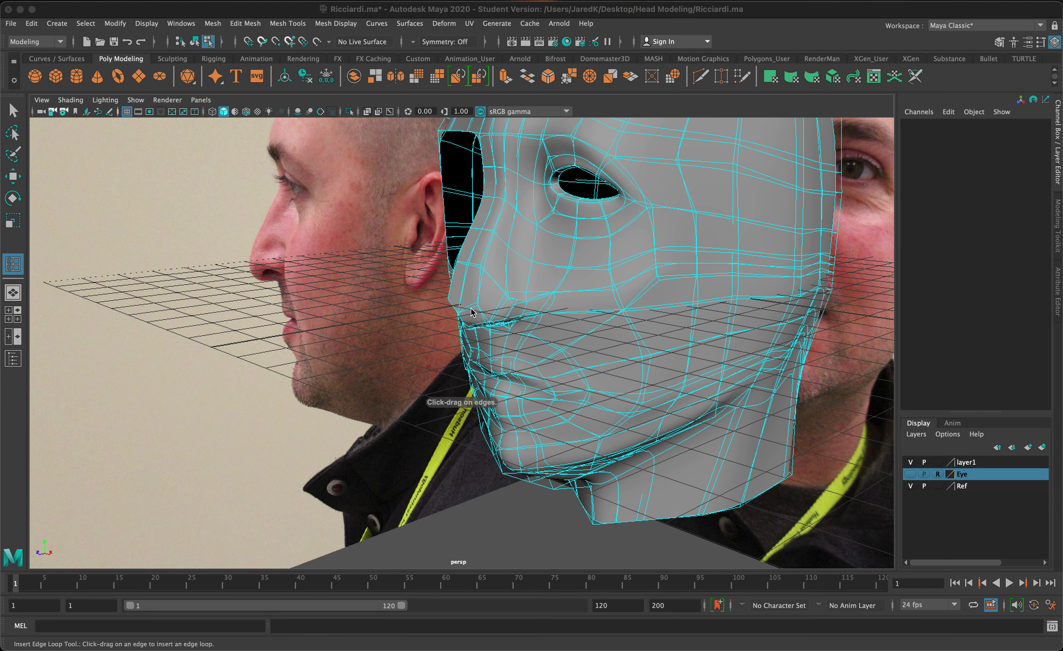
key(1)
key(ctrl+z)
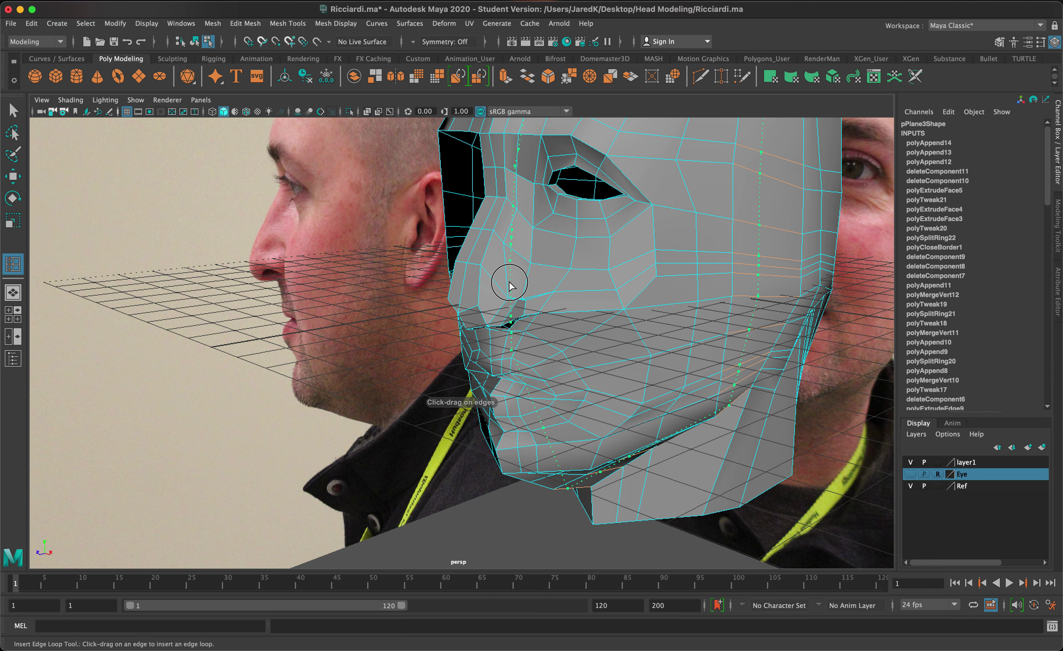
drag(507, 285, 514, 276)
key(q)
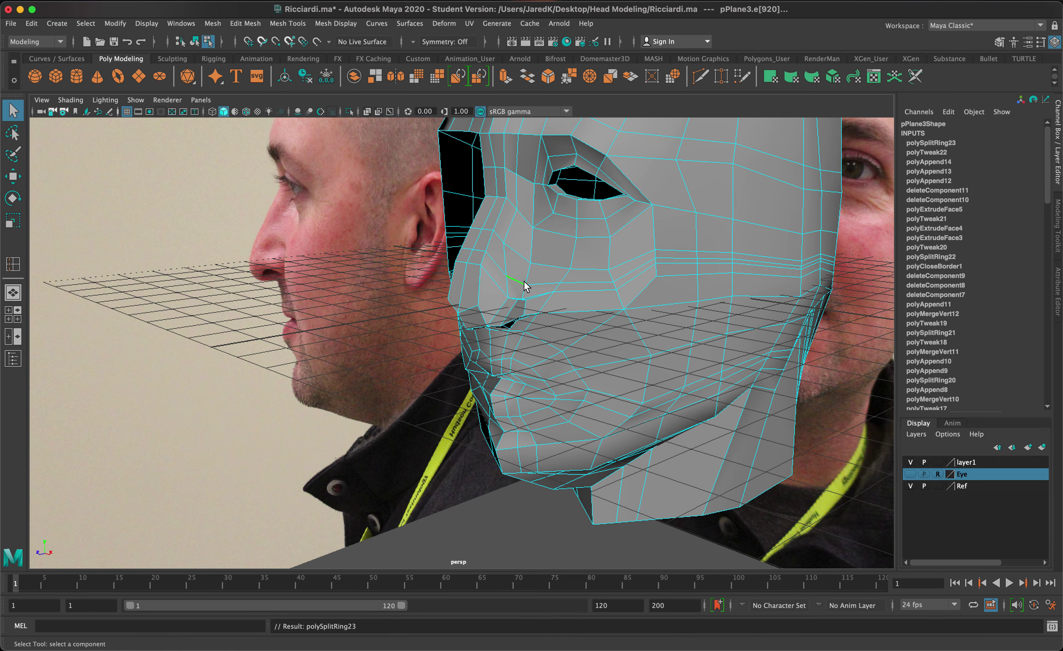
- Lift the new loop's vertices along the nose side, previewing the mesh smoothed
right_drag(520, 282, 507, 279)
alt+drag(506, 280, 563, 275)
key(w)
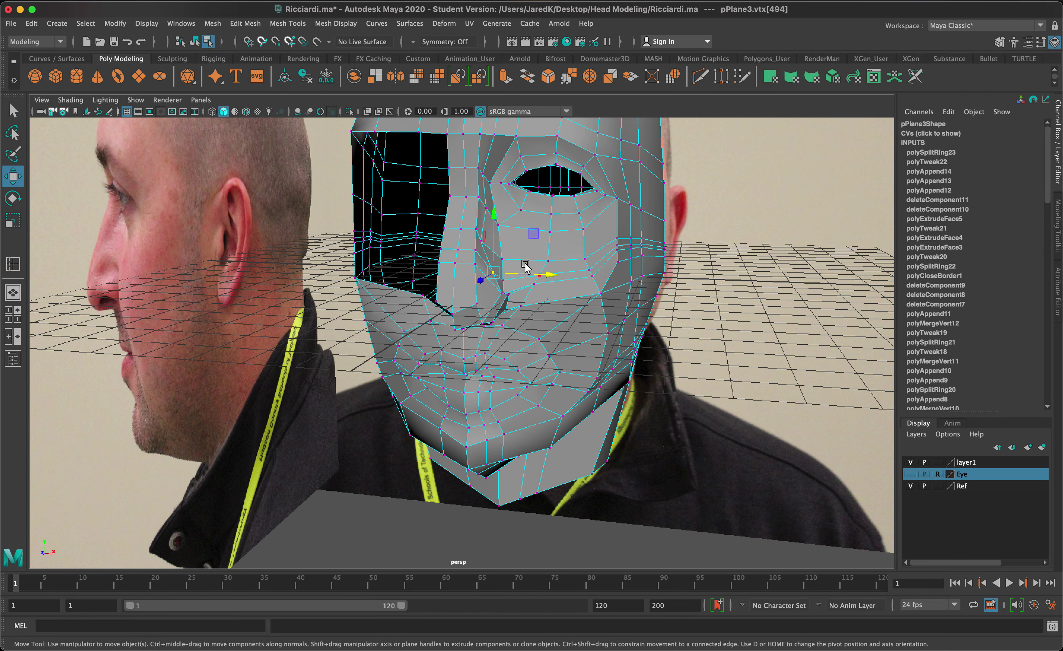
drag(499, 230, 494, 226)
key(3)
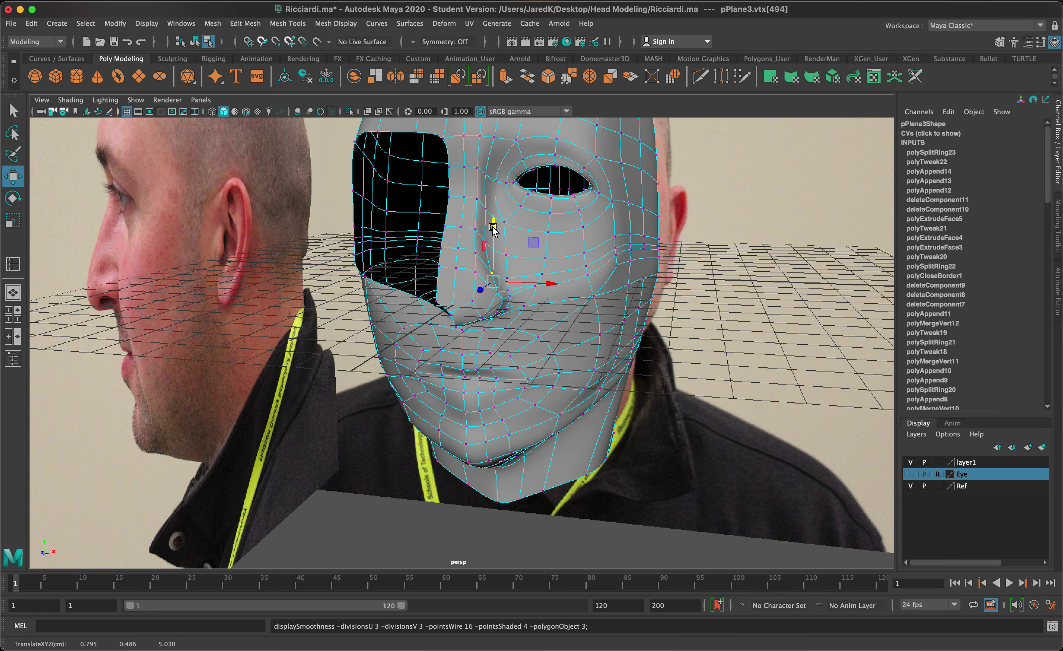
click(510, 274)
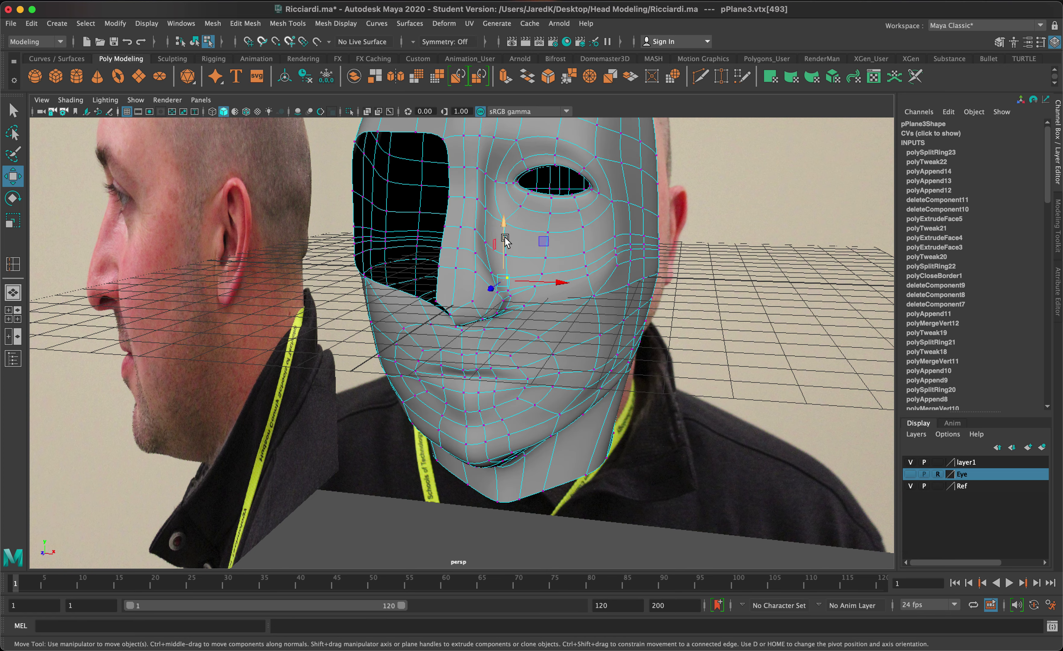
drag(505, 240, 507, 234)
click(533, 344)
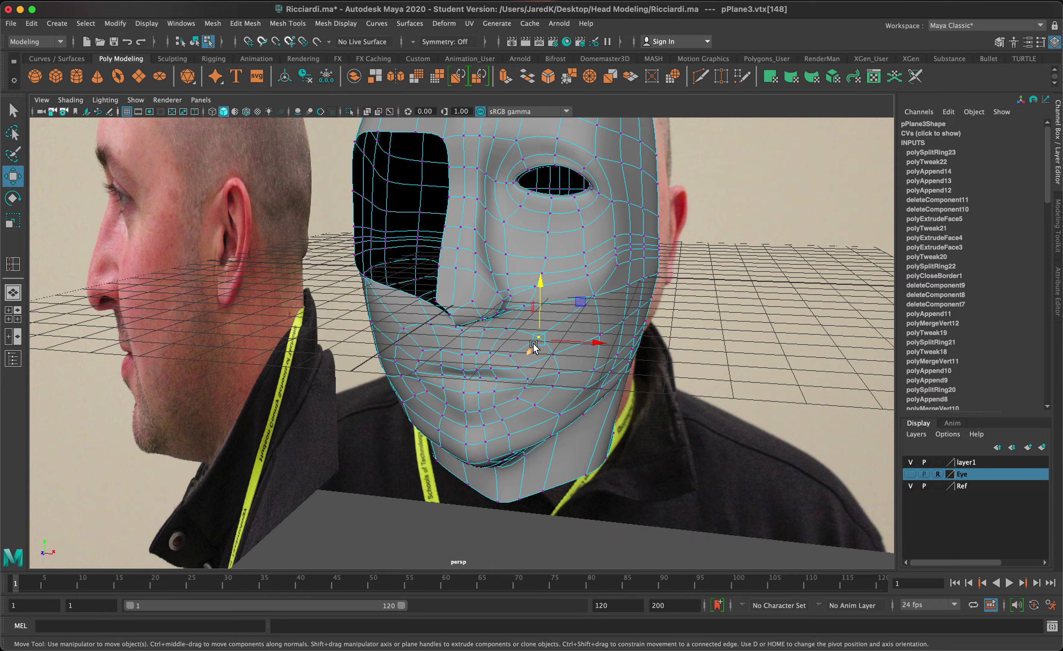
- Switch the head back to its faceted low-poly display and orbit to a front three-quarter view
scroll(533, 344, up, 5)
alt+drag(531, 344, 833, 386)
key(1)
scroll(555, 334, down, 2)
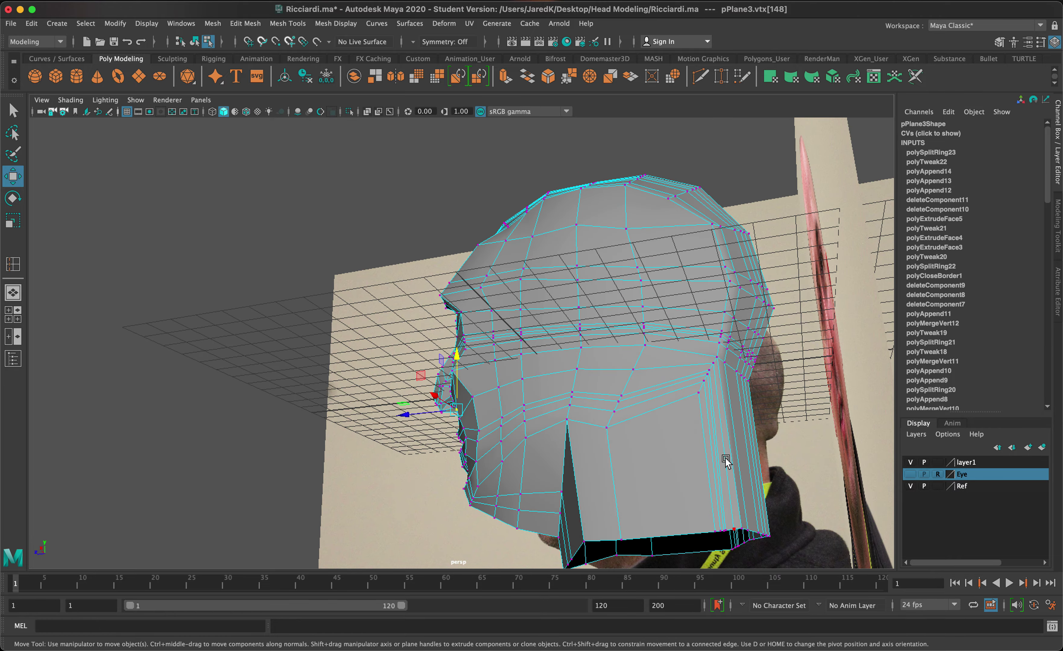
alt+drag(741, 454, 826, 482)
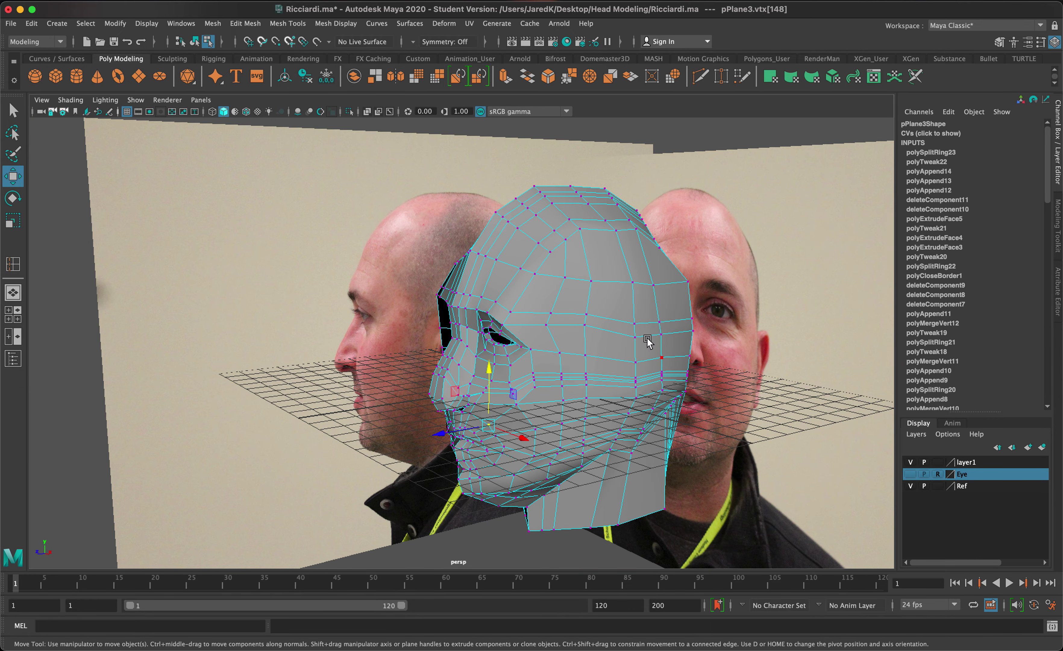